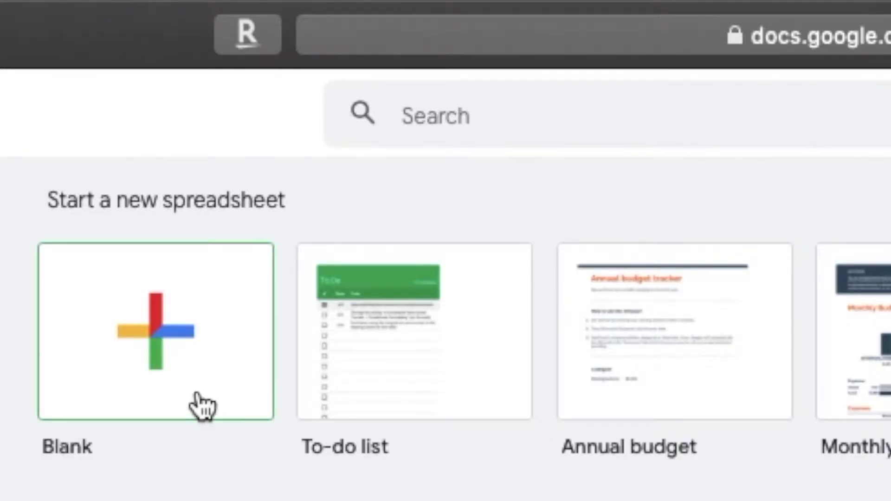
# Title the blank spreadsheet '[Insert Year] Summer Research Internship Applications'.
pyautogui.click(202, 406)
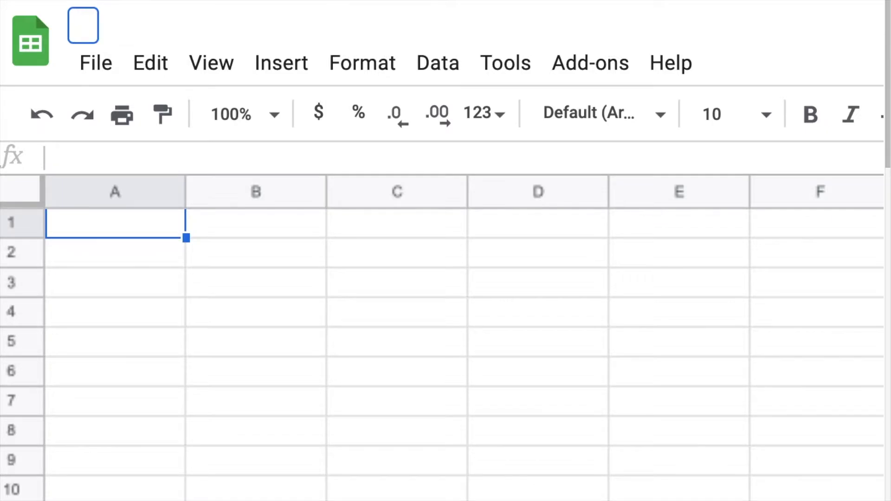
pyautogui.write('Summer ')
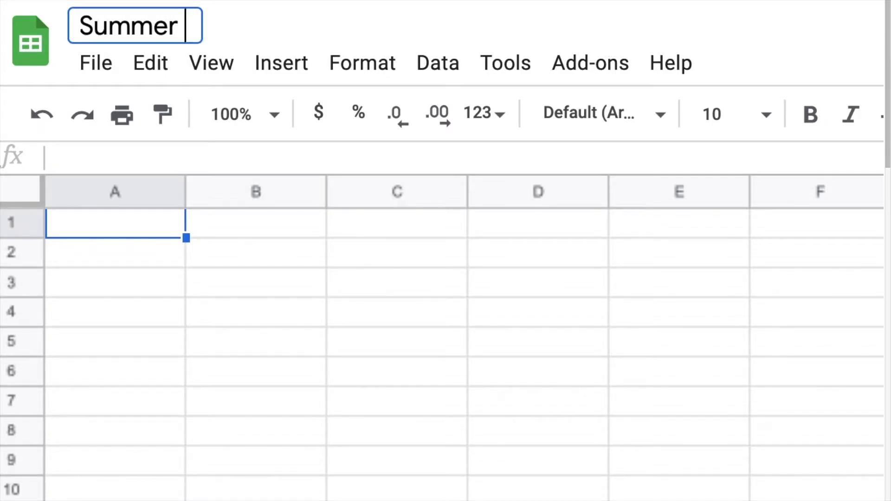
pyautogui.write('Research Internship Applications')
pyautogui.click(79, 26)
pyautogui.write('[Inst')
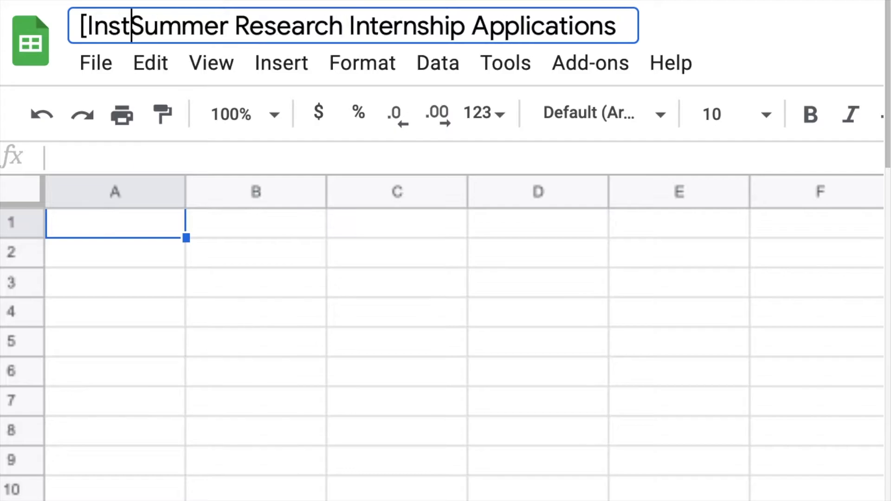
pyautogui.write('ert Year]')
pyautogui.click(79, 228)
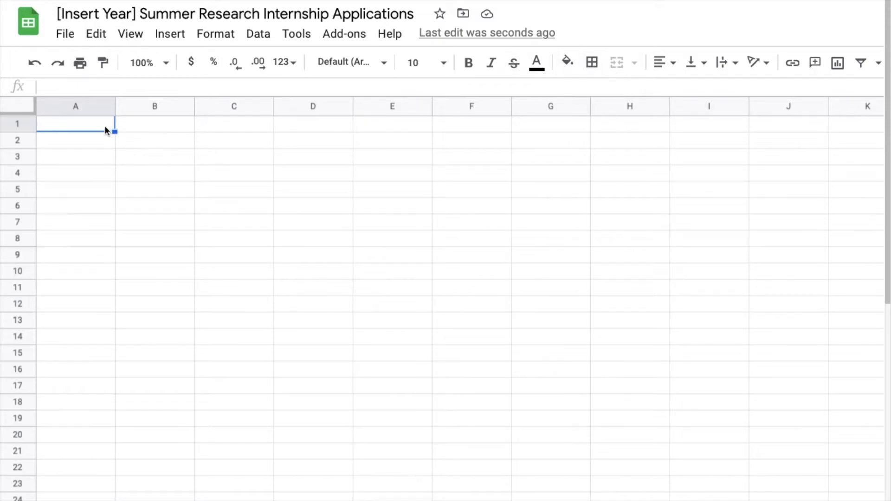
# Give A1:I15 borders on every cell and start typing Program in A1.
pyautogui.moveTo(105, 130); pyautogui.dragTo(703, 355)
pyautogui.click(594, 64)
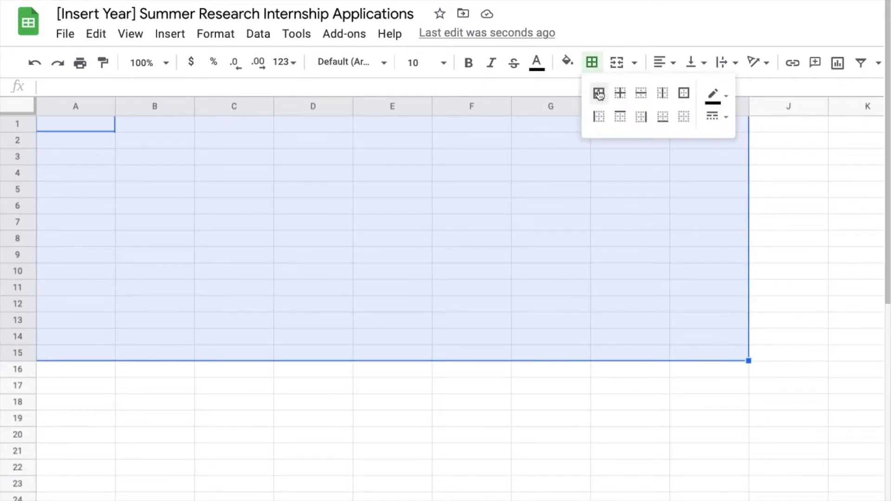
pyautogui.click(599, 93)
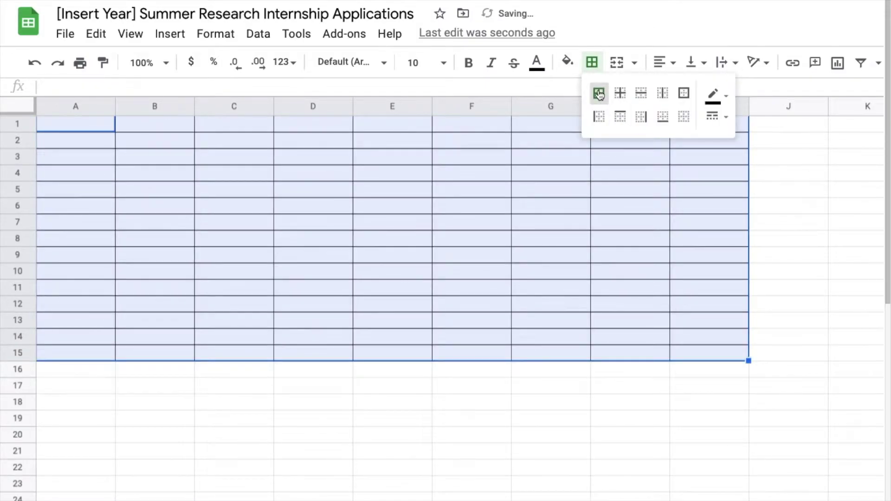
pyautogui.click(205, 204)
pyautogui.click(95, 132)
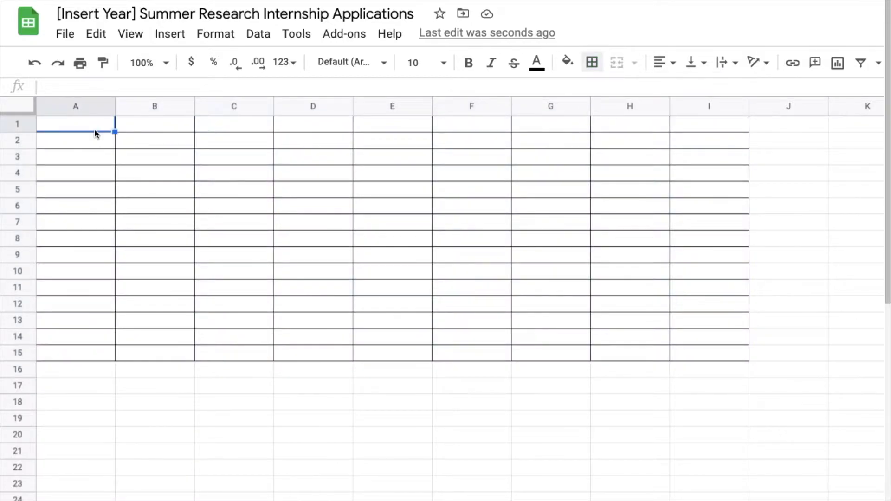
pyautogui.write('Progt')
pyautogui.write('am')
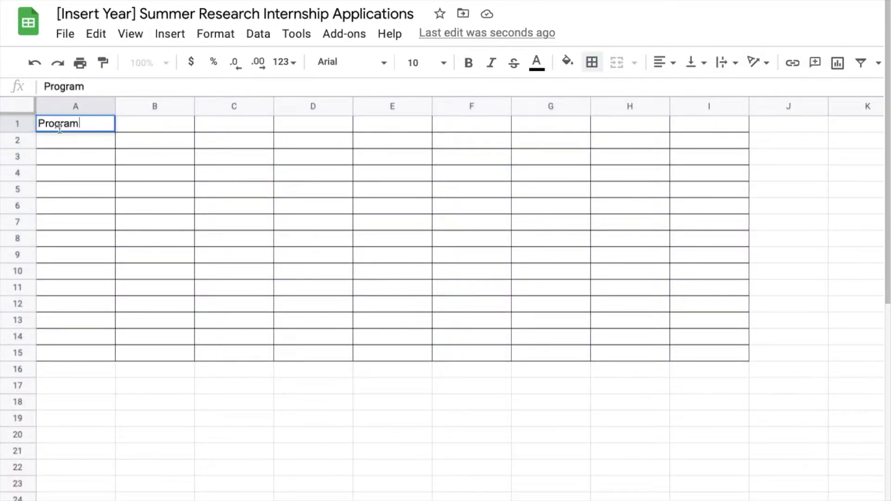
# Bold the Program header, add bold Application Portal in B1, and widen columns B and C.
pyautogui.hotkey('ctrl', 'a')
pyautogui.hotkey('ctrl', 'b')
pyautogui.click(158, 121)
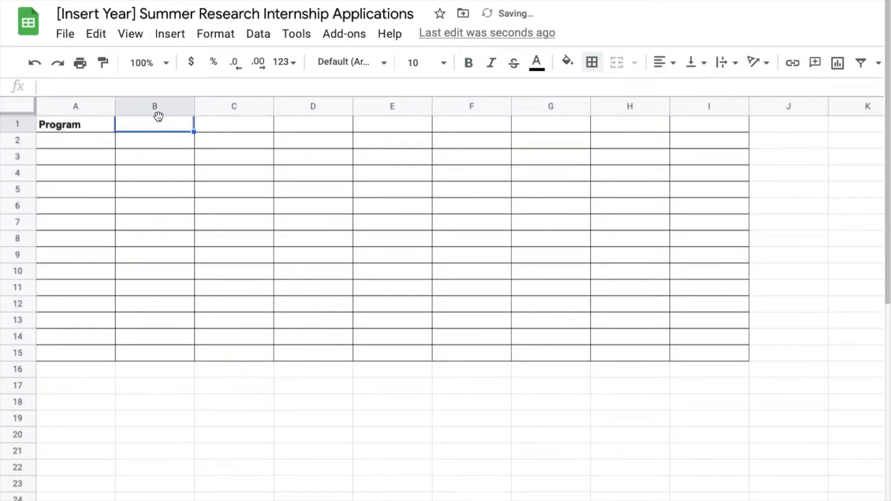
pyautogui.write('Application')
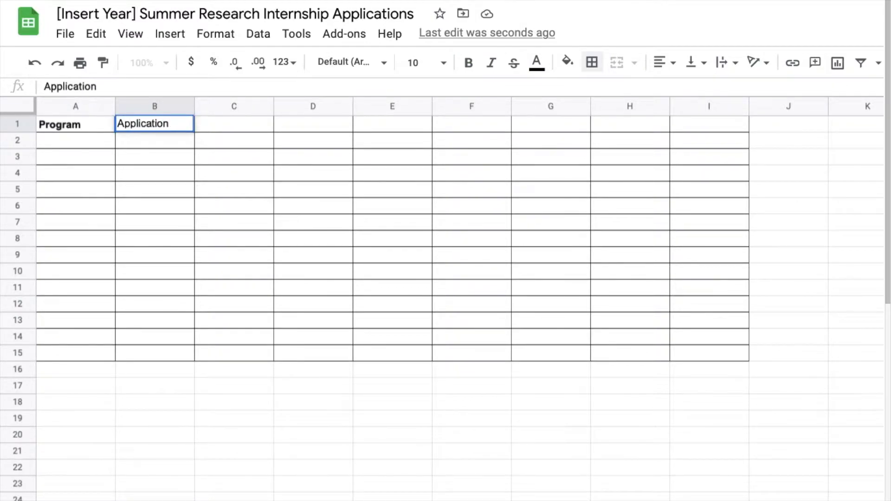
pyautogui.write(' Portal')
pyautogui.click(261, 139)
pyautogui.click(135, 124)
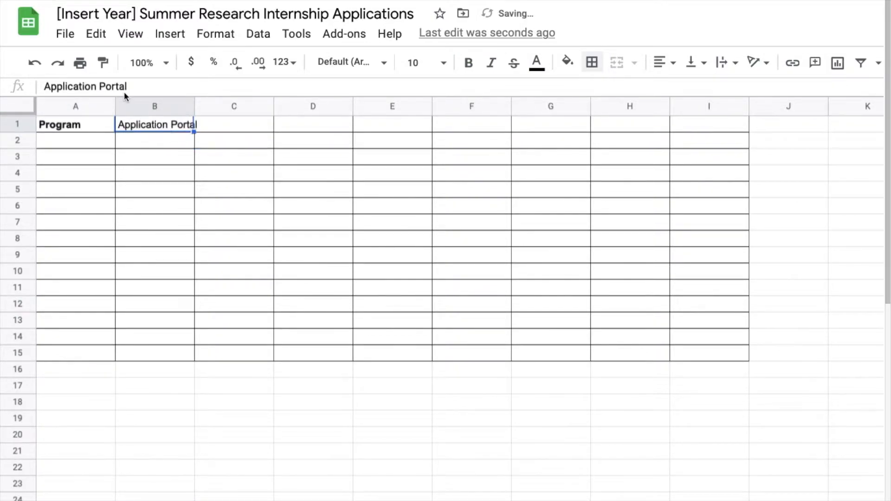
pyautogui.click(469, 62)
pyautogui.click(235, 124)
pyautogui.moveTo(195, 107); pyautogui.dragTo(270, 107)
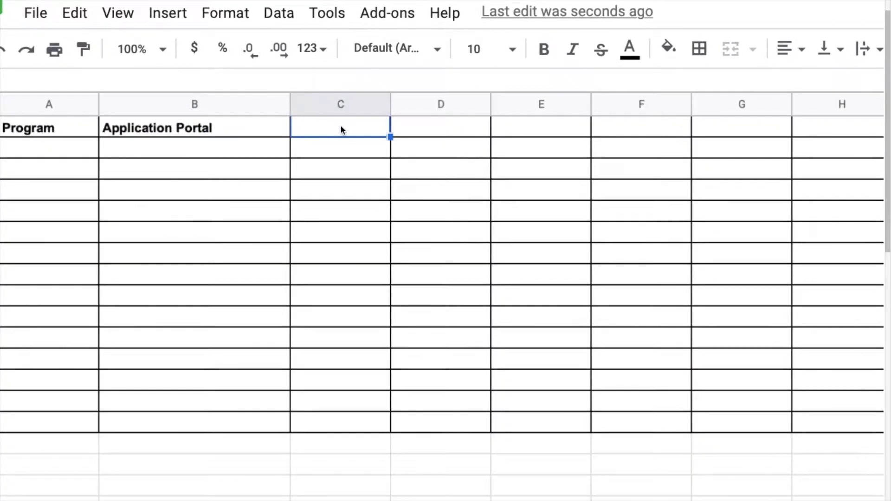
pyautogui.moveTo(391, 105); pyautogui.dragTo(468, 105)
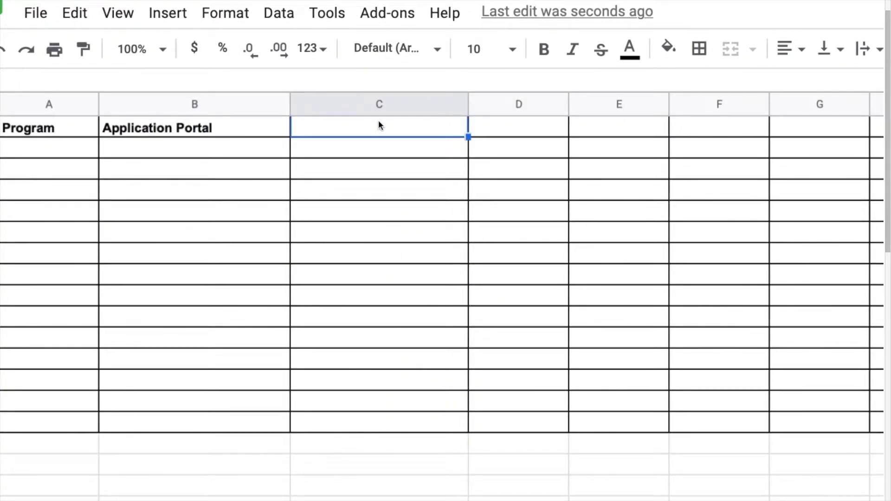
# Add a bold Deadline header in C1.
pyautogui.write('Deadline')
pyautogui.press('Tab')
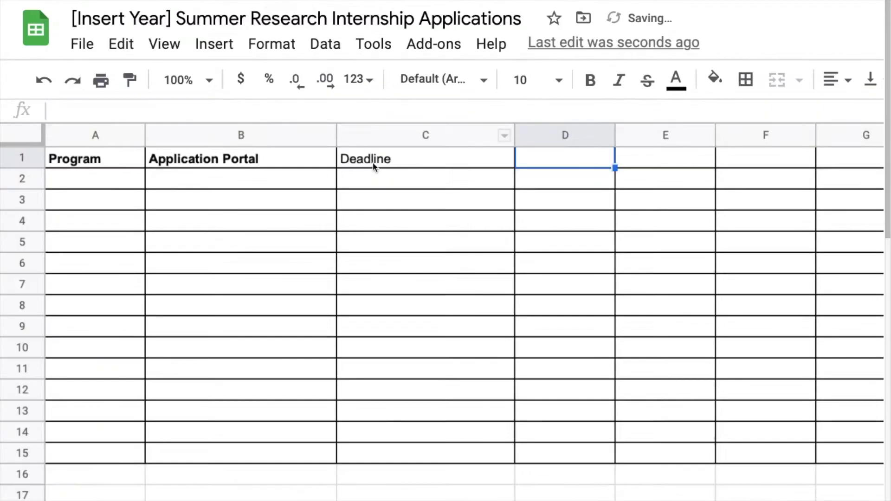
pyautogui.click(374, 166)
pyautogui.hotkey('ctrl', 'b')
pyautogui.press('Right')
# Add a bold 'Letters of Recommendation Requirements' header in D1 and widen column D.
pyautogui.write('Letters of')
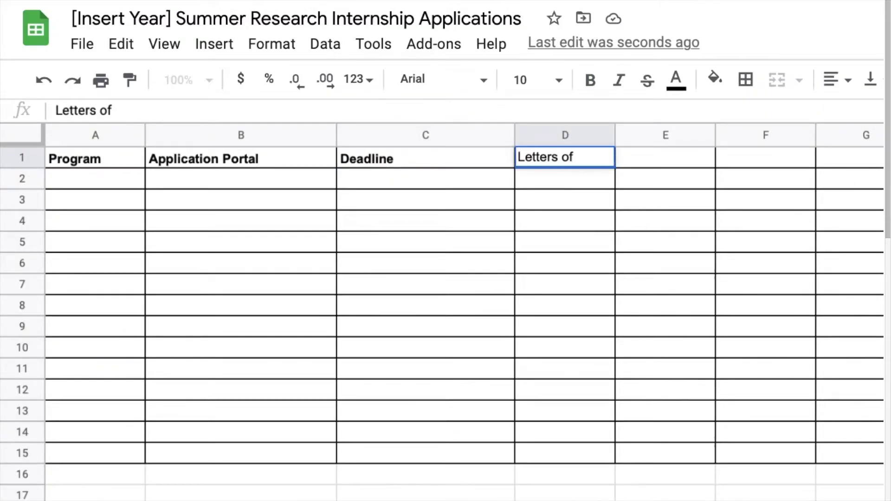
pyautogui.write(' Recommendation Requirme')
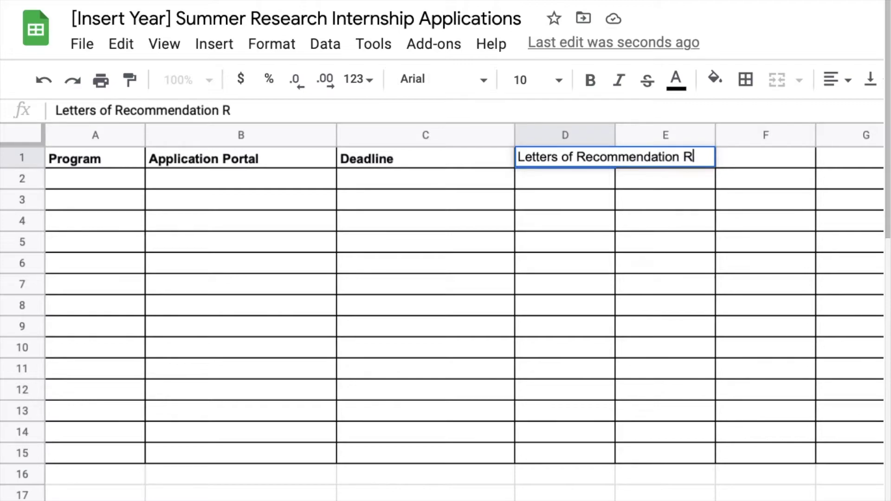
pyautogui.press('BackSpace')
pyautogui.press('BackSpace')
pyautogui.write('equire')
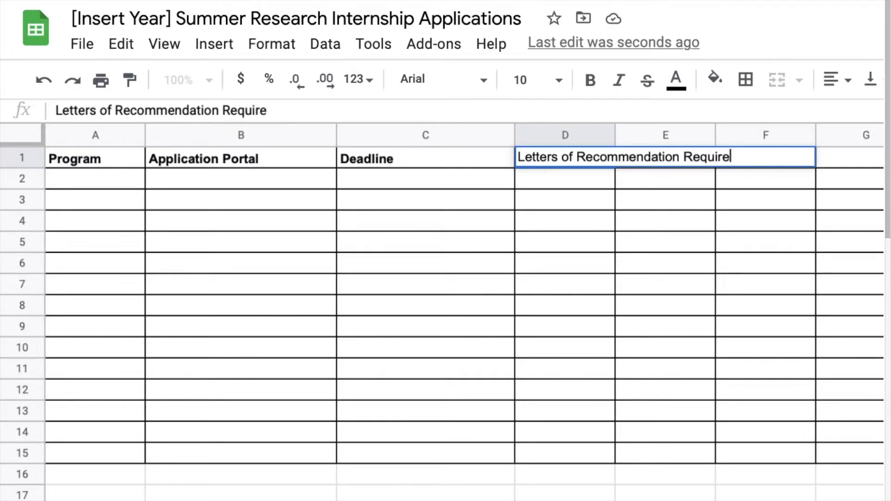
pyautogui.write('ments')
pyautogui.moveTo(615, 135); pyautogui.dragTo(792, 135)
pyautogui.hscroll(5, 701, 235)
pyautogui.hscroll(-2, 701, 235)
pyautogui.click(701, 230)
pyautogui.hscroll(-6, 534, 254)
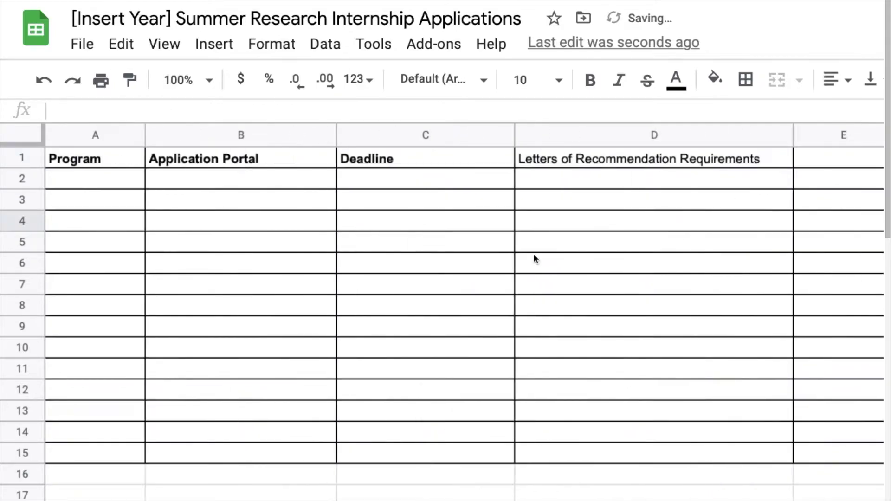
pyautogui.hscroll(1, 520, 164)
pyautogui.click(520, 164)
pyautogui.hotkey('ctrl', 'b')
pyautogui.click(778, 163)
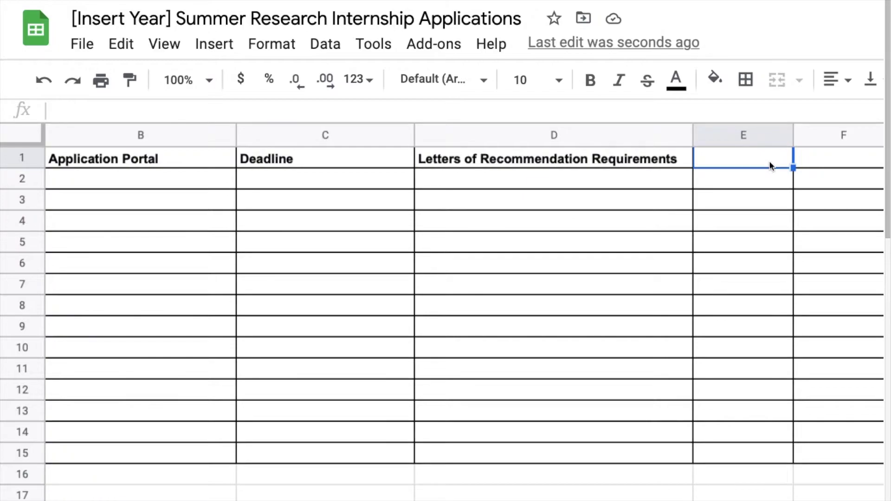
# Add a bold 'Status of Letters of Rec' header in E1 and widen its column.
pyautogui.write('Status of')
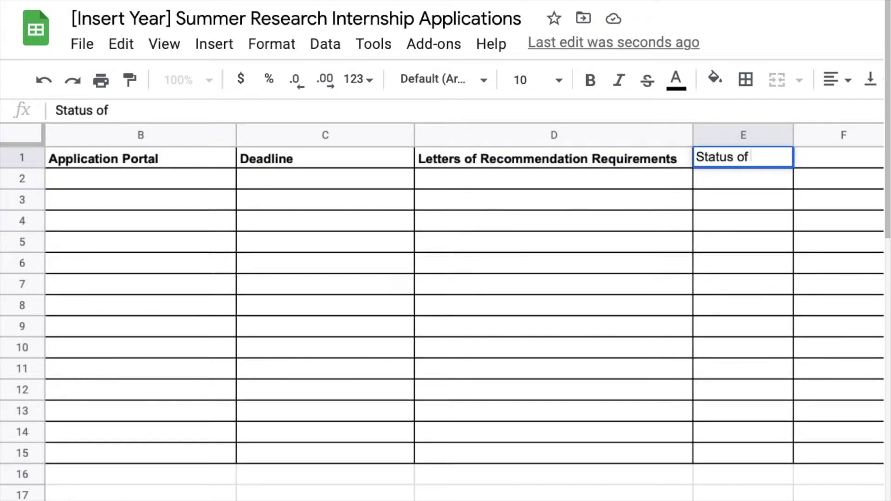
pyautogui.write(' Letters ')
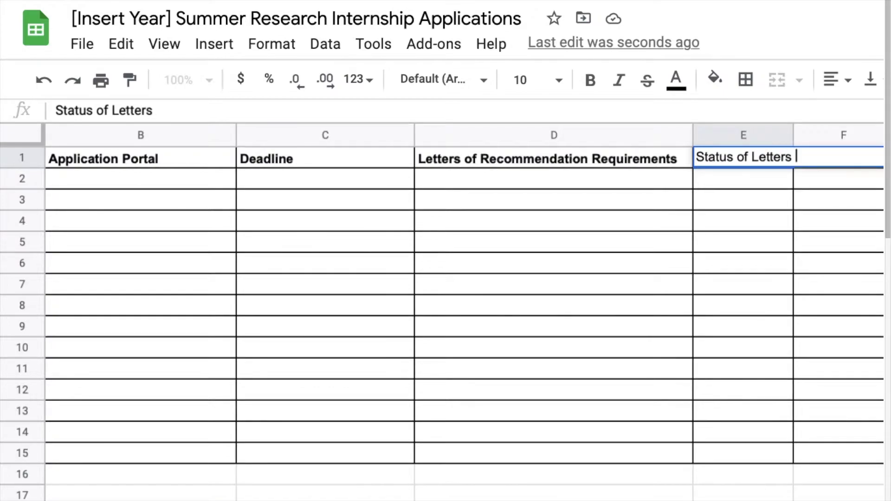
pyautogui.write('of Rec')
pyautogui.click(795, 217)
pyautogui.click(739, 165)
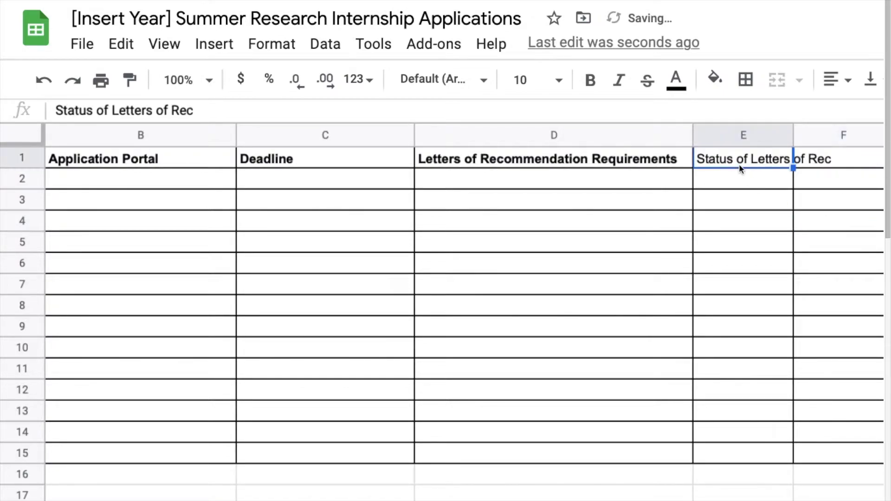
pyautogui.hotkey('ctrl', 'b')
pyautogui.moveTo(793, 136); pyautogui.dragTo(848, 136)
pyautogui.click(763, 227)
pyautogui.hscroll(6, 764, 235)
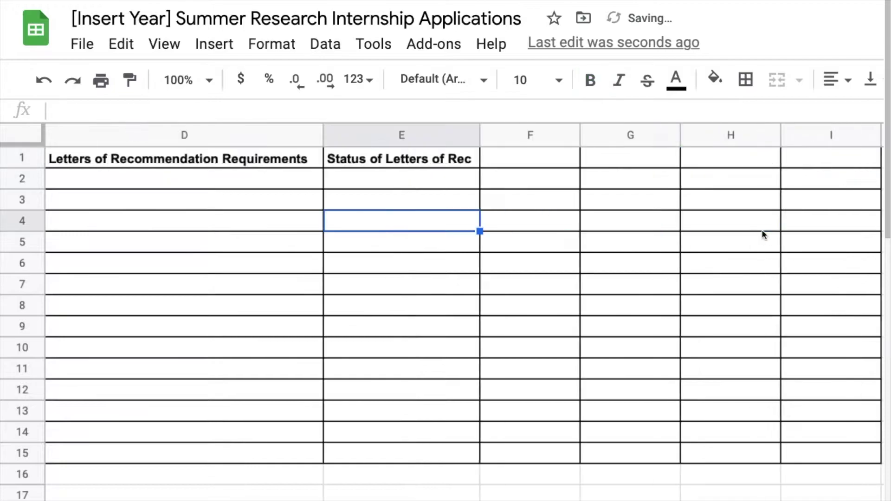
# Enter Username, Password and Admission Decision headers in F1:H1, widening column H.
pyautogui.click(111, 165)
pyautogui.write('Use')
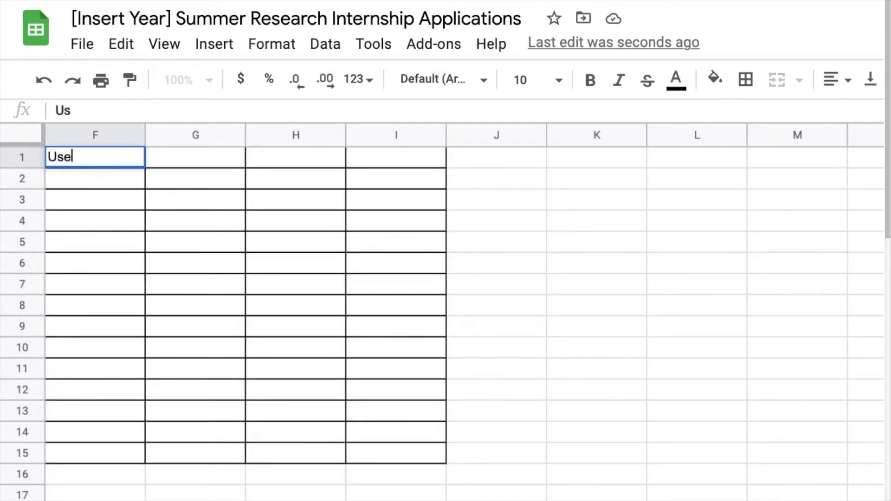
pyautogui.write('rname')
pyautogui.press('Tab')
pyautogui.write('Pa')
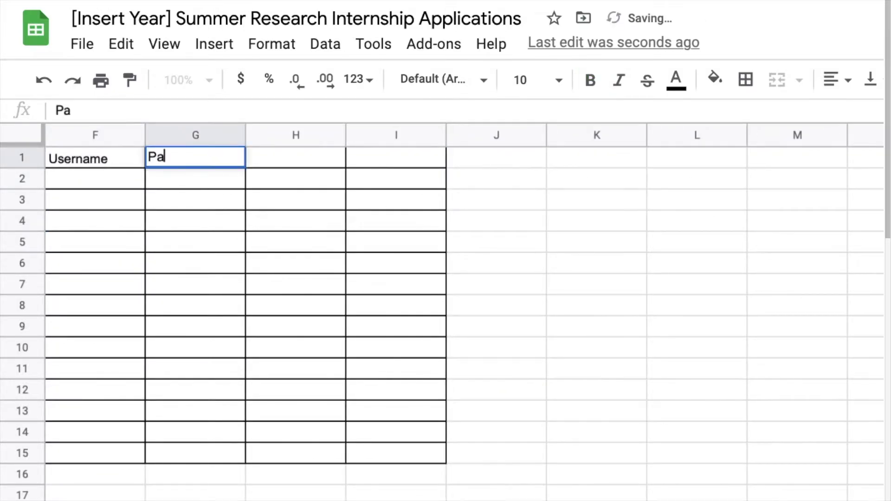
pyautogui.write('ssword')
pyautogui.press('Tab')
pyautogui.press('Tab')
pyautogui.press('Left')
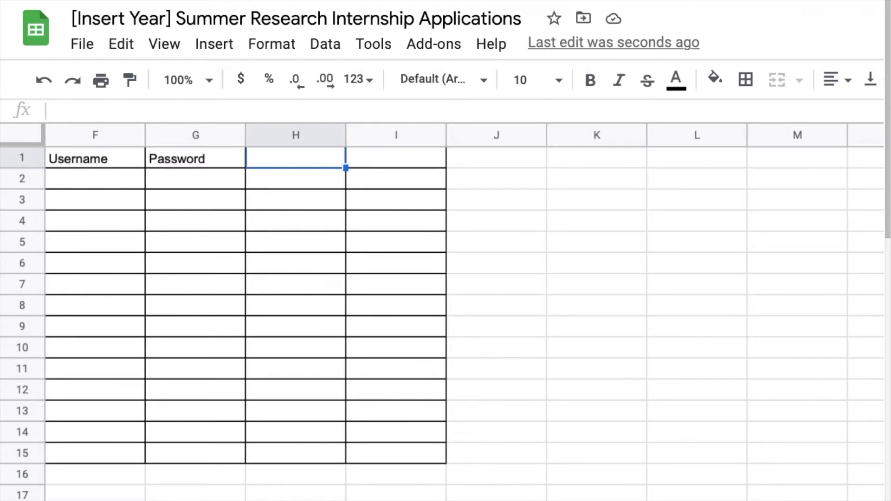
pyautogui.write('Admissio')
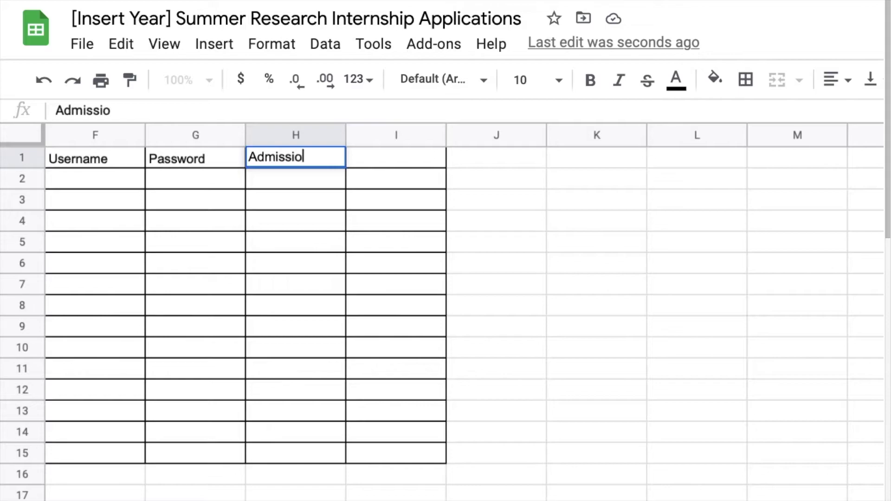
pyautogui.write('n Decision')
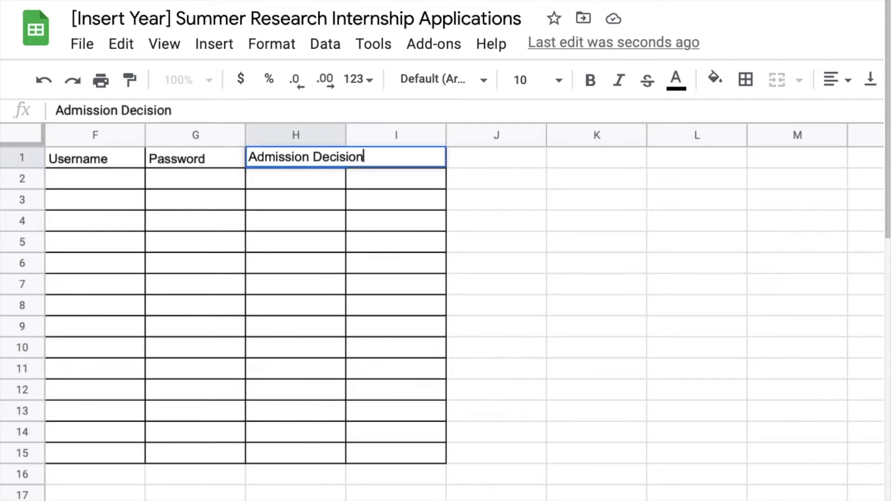
pyautogui.click(344, 250)
pyautogui.moveTo(344, 139); pyautogui.dragTo(374, 139)
# Bold the F1:H1 headers and insert two more columns for the table.
pyautogui.moveTo(310, 156); pyautogui.dragTo(99, 166)
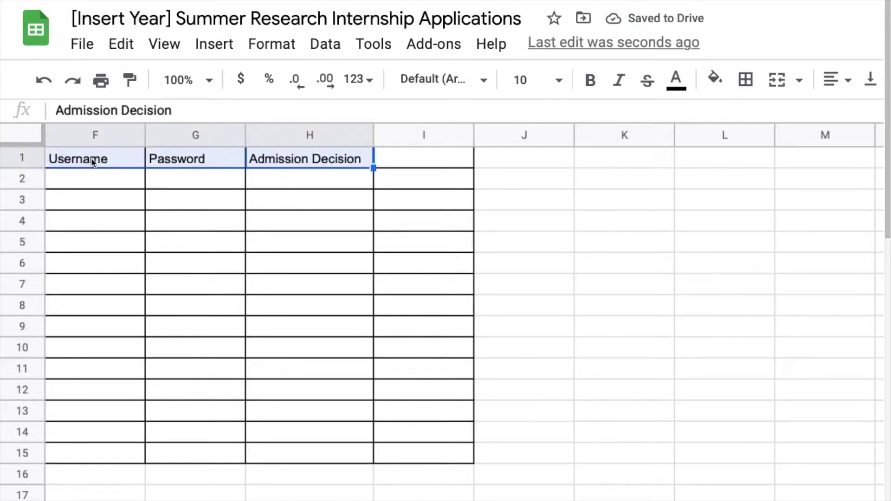
pyautogui.press('super+b')
pyautogui.hscroll(-1, 201, 193)
pyautogui.rightClick(396, 161)
pyautogui.click(473, 242)
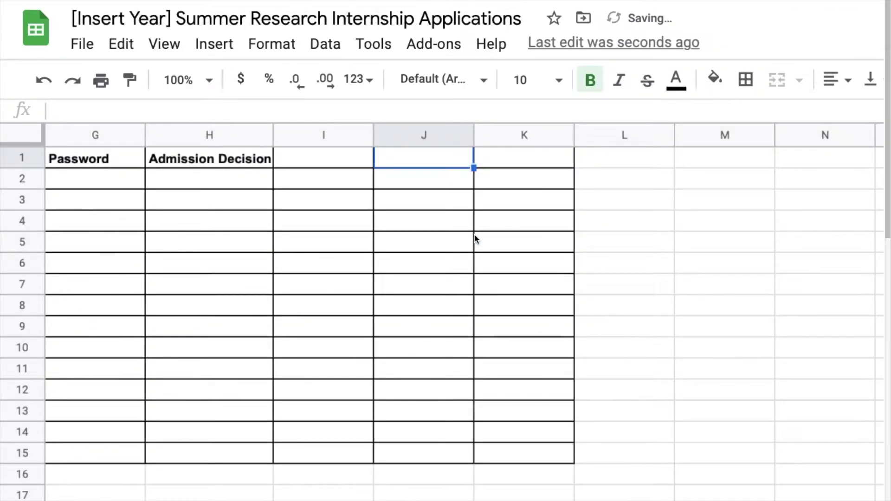
# Enter City, State and 'Is it virtual/remote? Yes or No' in I1:K1, widening column K.
pyautogui.click(322, 163)
pyautogui.write('Ci')
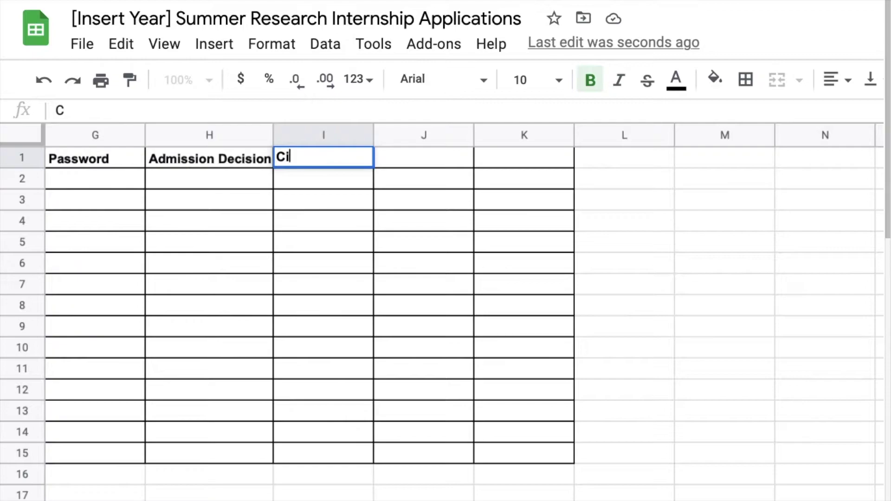
pyautogui.write('ty')
pyautogui.press('Tab')
pyautogui.write('State')
pyautogui.press('Tab')
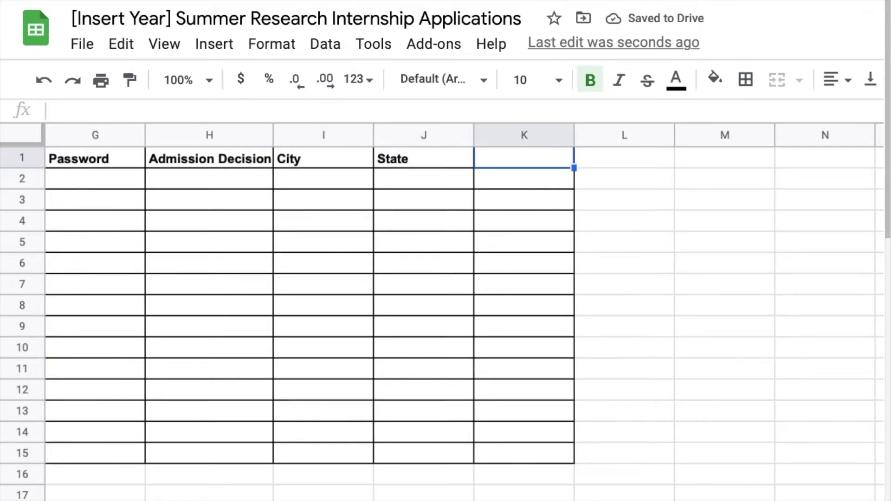
pyautogui.write('Is it v')
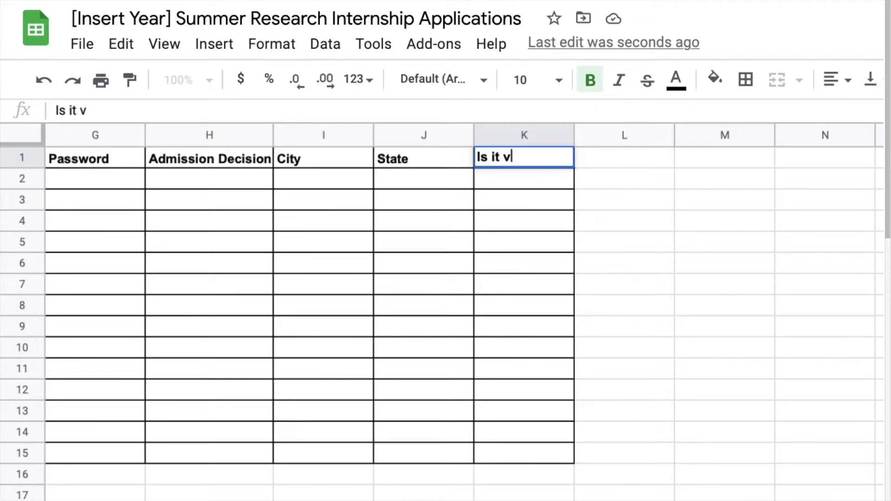
pyautogui.write('irtual/remote? Y')
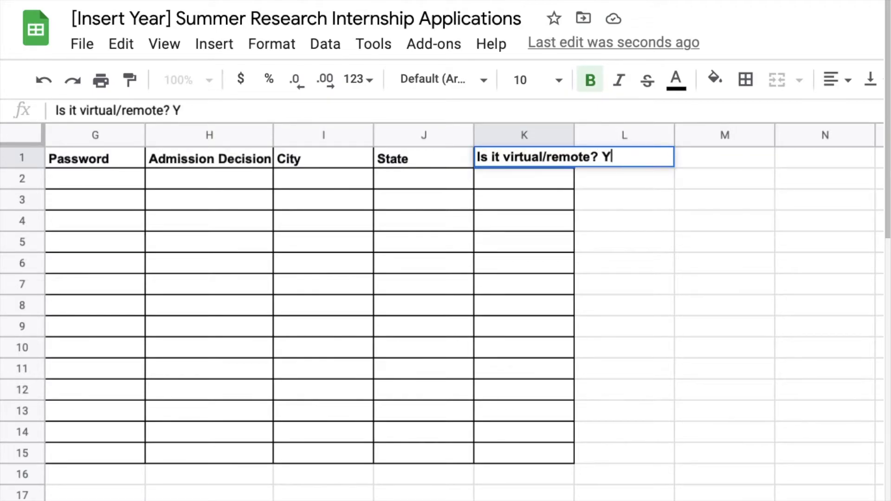
pyautogui.write('es or n')
pyautogui.press('BackSpace')
pyautogui.write('NO')
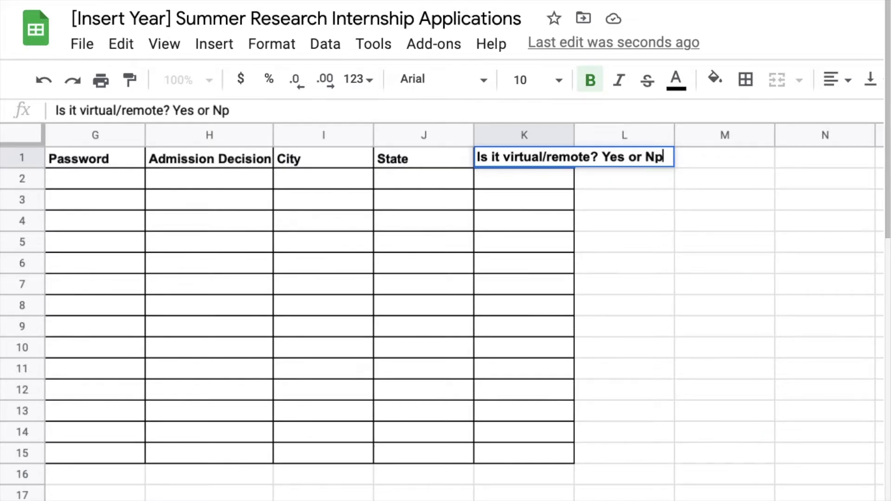
pyautogui.press('BackSpace')
pyautogui.press('BackSpace')
pyautogui.write('o')
pyautogui.click(642, 263)
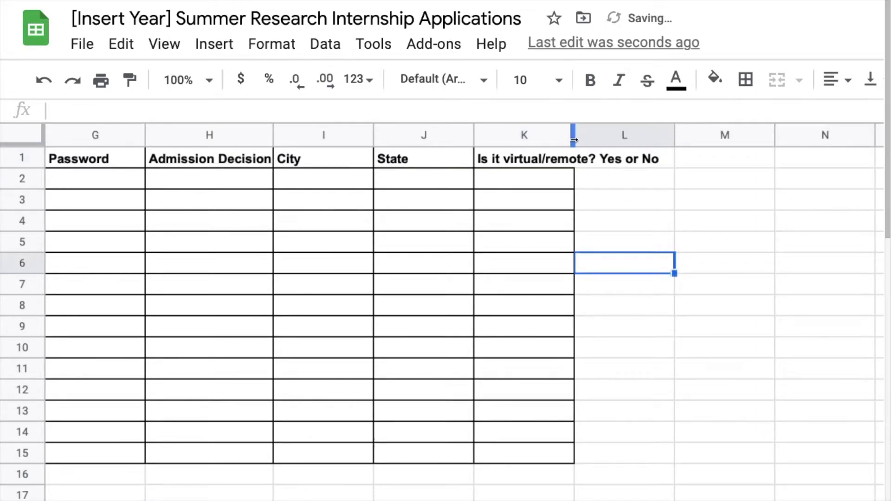
pyautogui.moveTo(574, 135); pyautogui.dragTo(662, 140)
pyautogui.hscroll(-10, 457, 271)
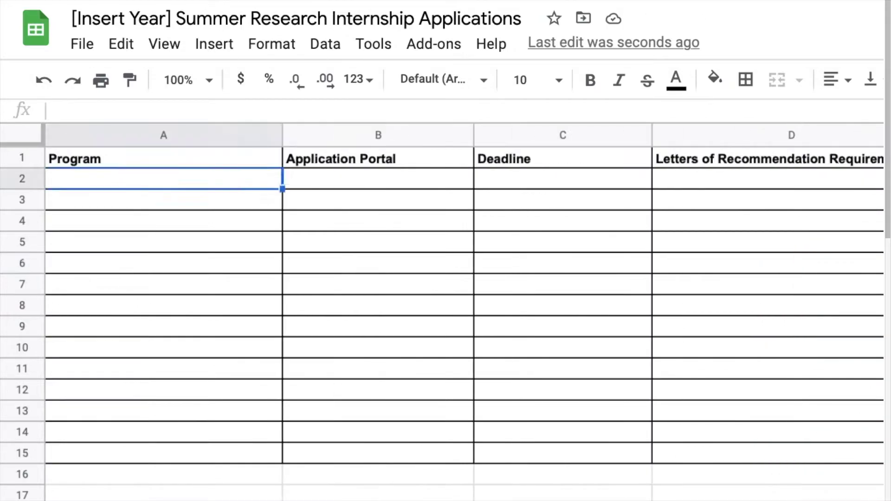
# Enter 'Karsh STEM Scholars Program at Howard Univeristy' in A2 and wrap its text.
pyautogui.write('Karsh STEM ')
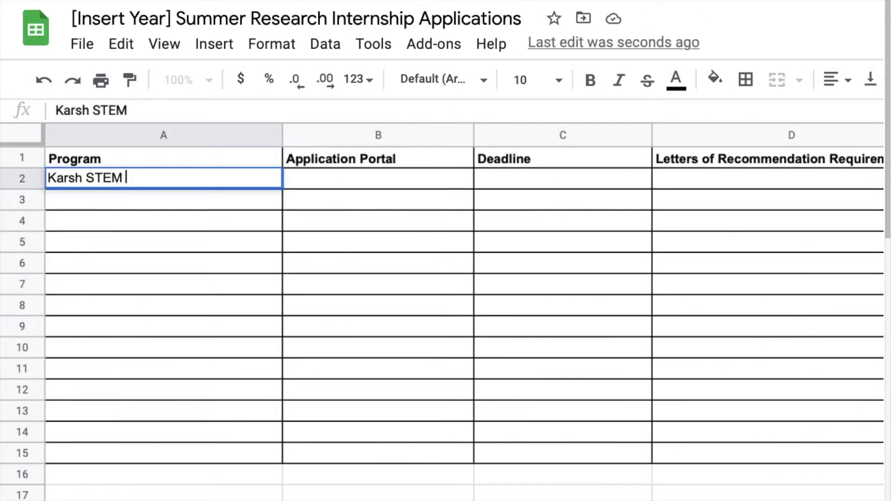
pyautogui.write('Scholars Progr')
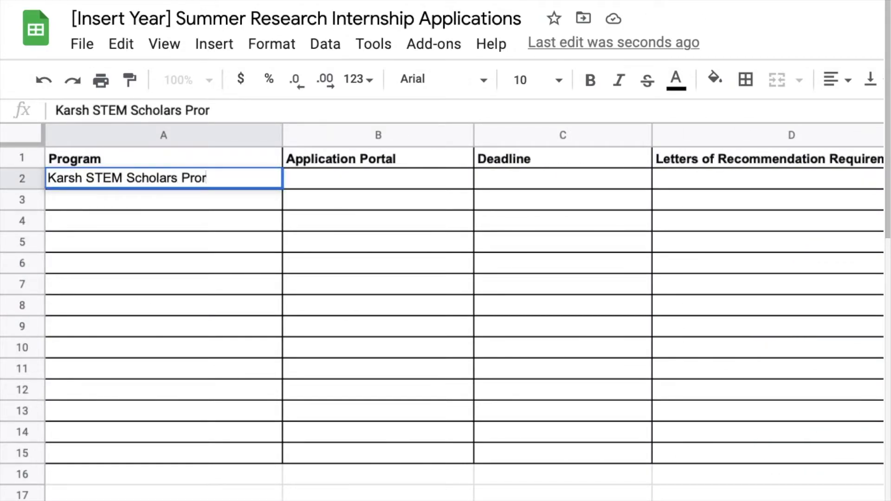
pyautogui.write('am at Howard')
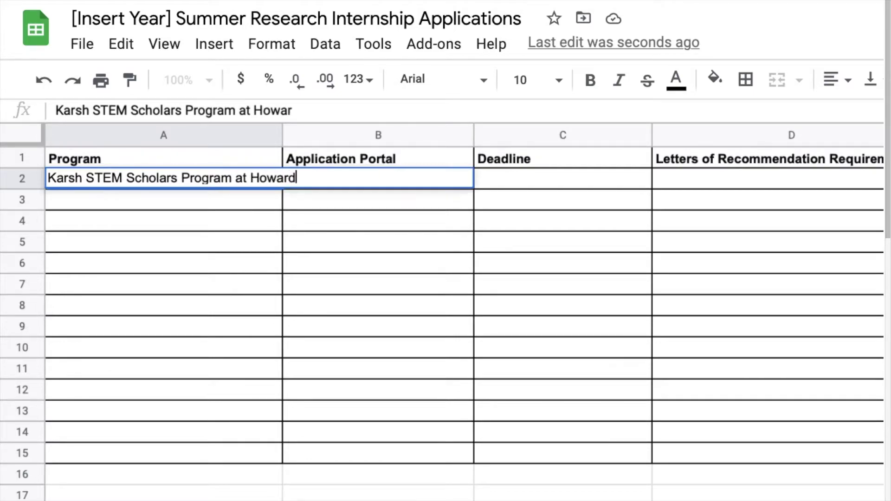
pyautogui.write(' Univeristy')
pyautogui.click(393, 245)
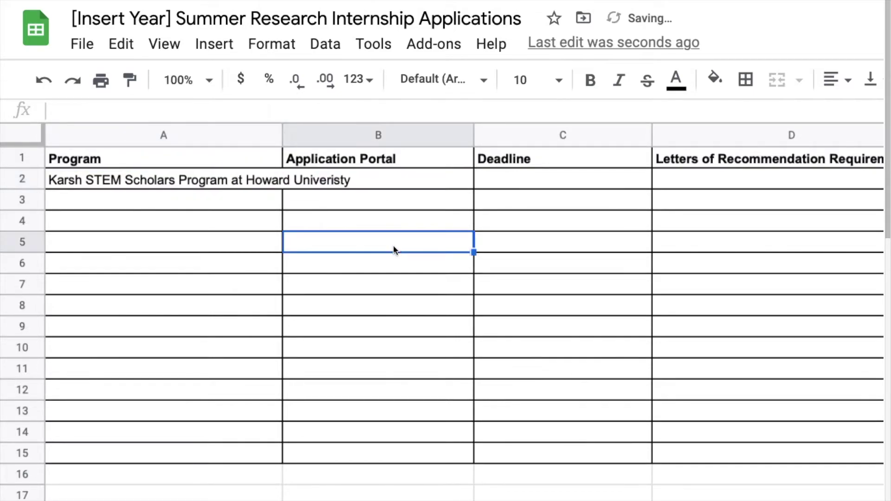
pyautogui.click(232, 181)
pyautogui.hscroll(10, 527, 218)
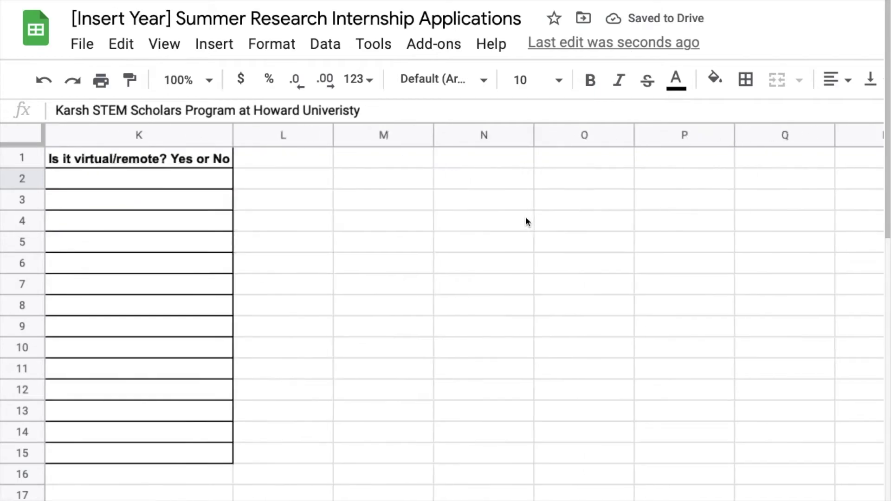
pyautogui.hscroll(-9, 526, 218)
pyautogui.hscroll(-1, 526, 219)
pyautogui.click(803, 79)
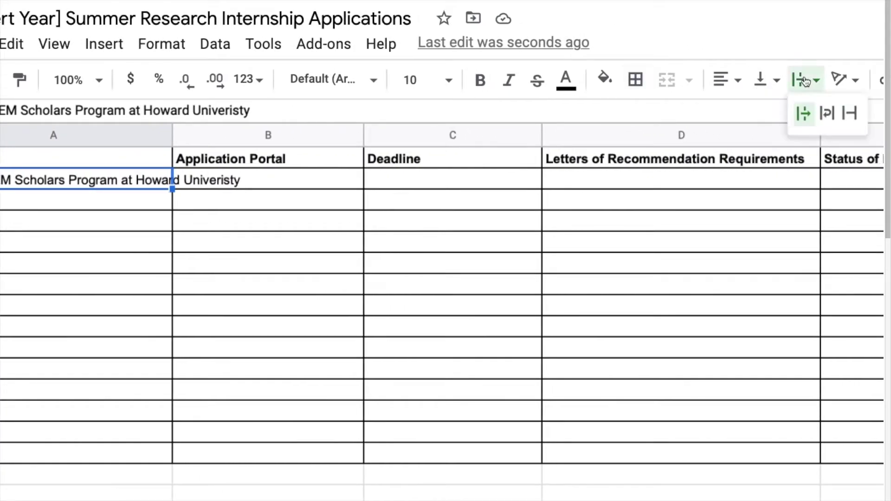
pyautogui.click(829, 114)
# Vertically centre the program name in A2.
pyautogui.click(271, 259)
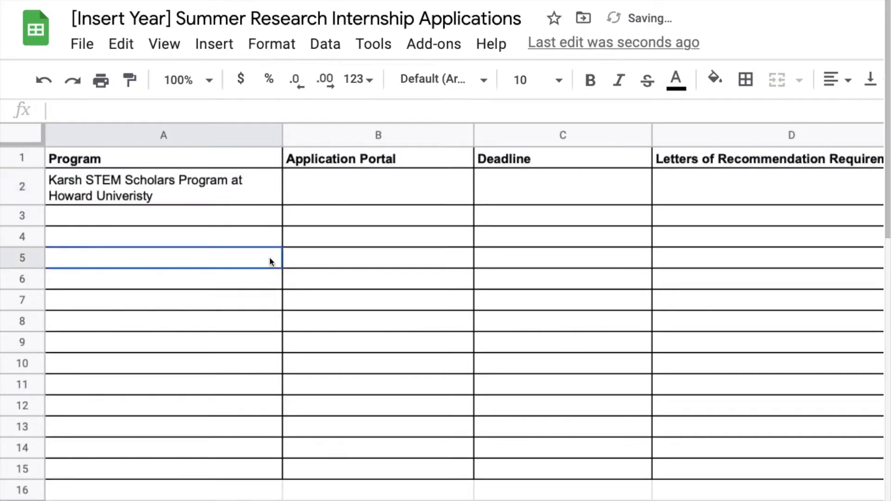
pyautogui.click(203, 199)
pyautogui.click(870, 79)
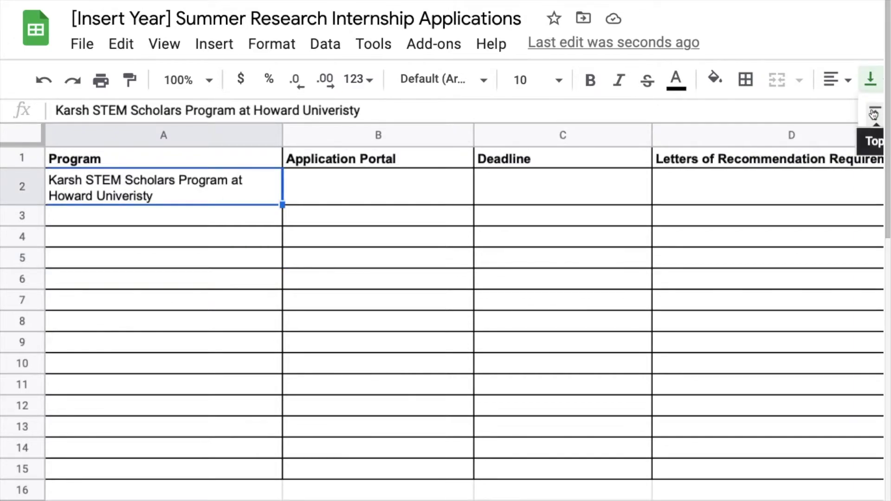
pyautogui.click(874, 113)
pyautogui.click(871, 79)
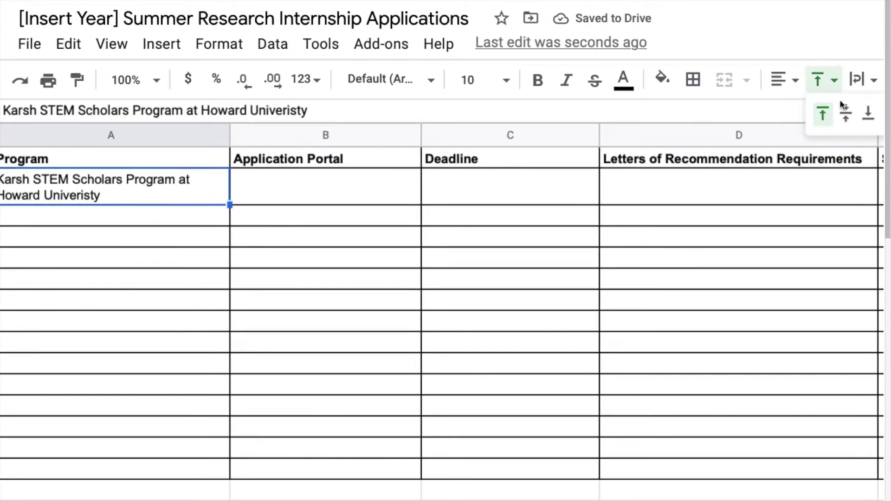
pyautogui.click(889, 114)
pyautogui.press('Tab')
pyautogui.write('www')
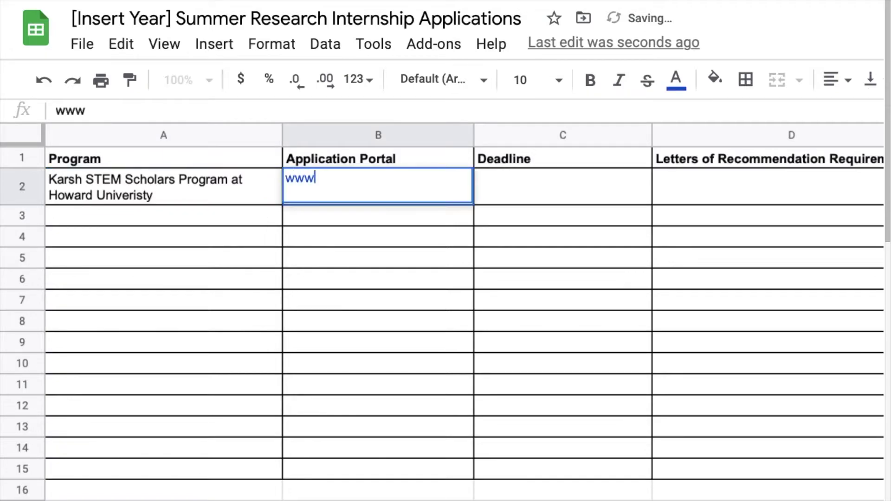
pyautogui.write('.karshste')
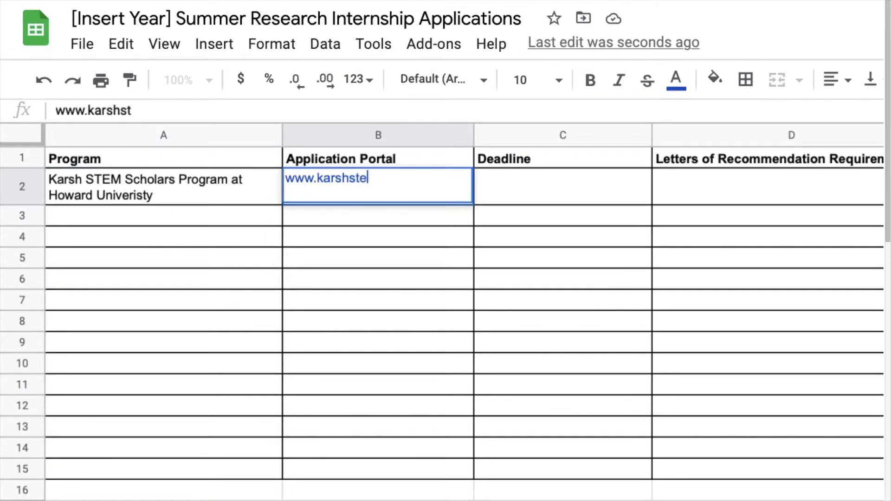
pyautogui.write('mscholars.howard.edu')
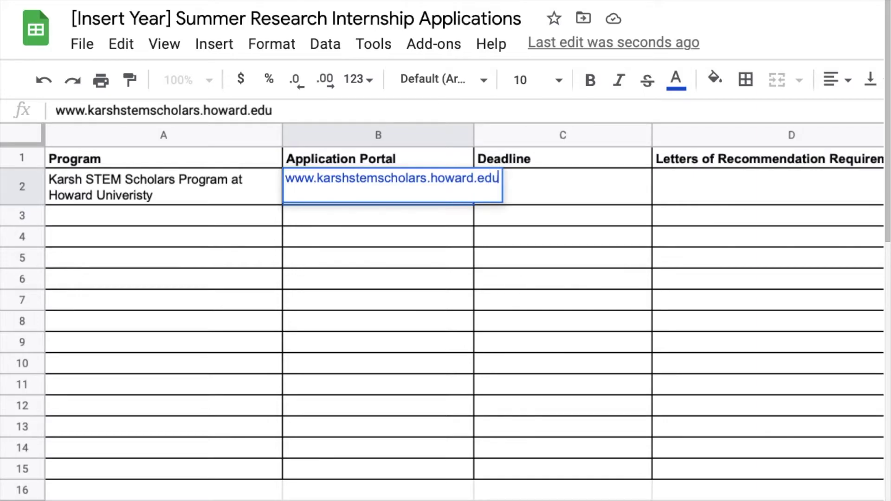
pyautogui.press('Tab')
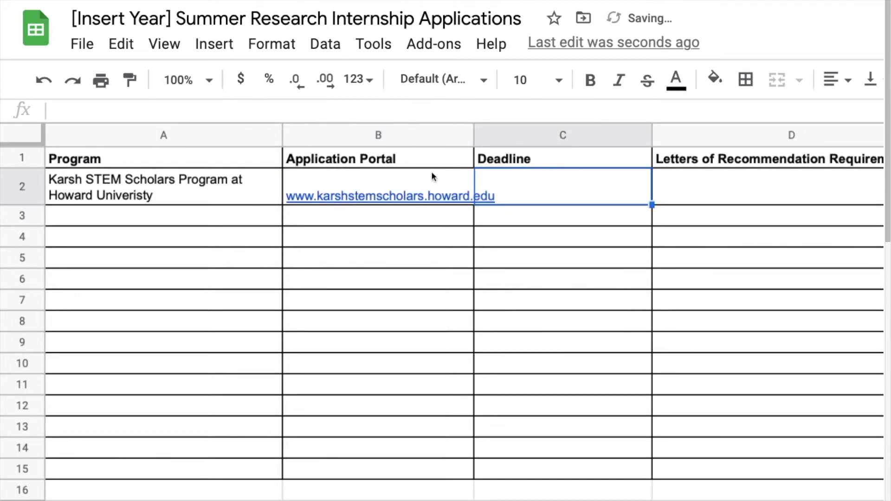
pyautogui.click(431, 176)
pyautogui.click(739, 79)
pyautogui.click(774, 112)
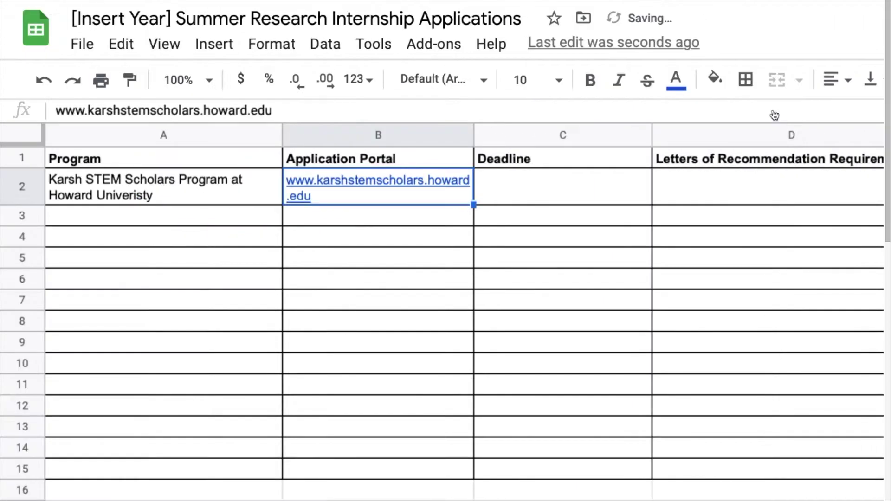
# Enter the deadline 'January 30, [insert year]' in C2.
pyautogui.click(502, 194)
pyautogui.hscroll(5, 502, 194)
pyautogui.hscroll(-3, 502, 194)
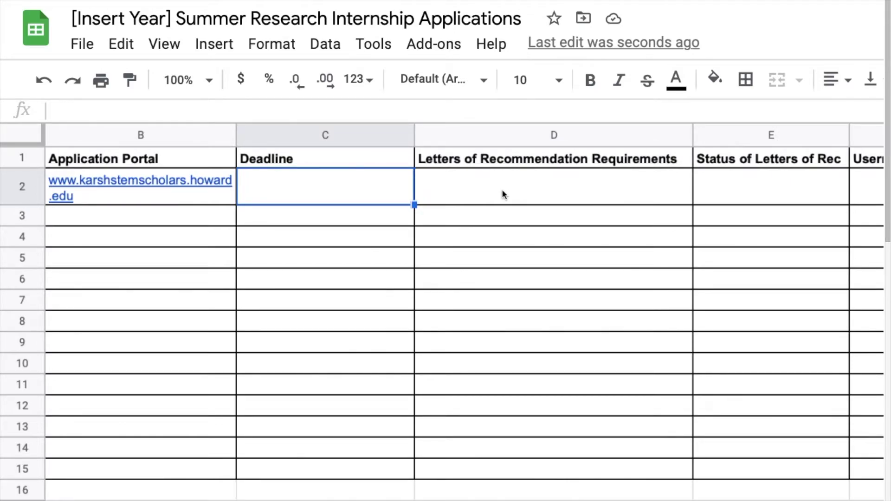
pyautogui.write('January 30')
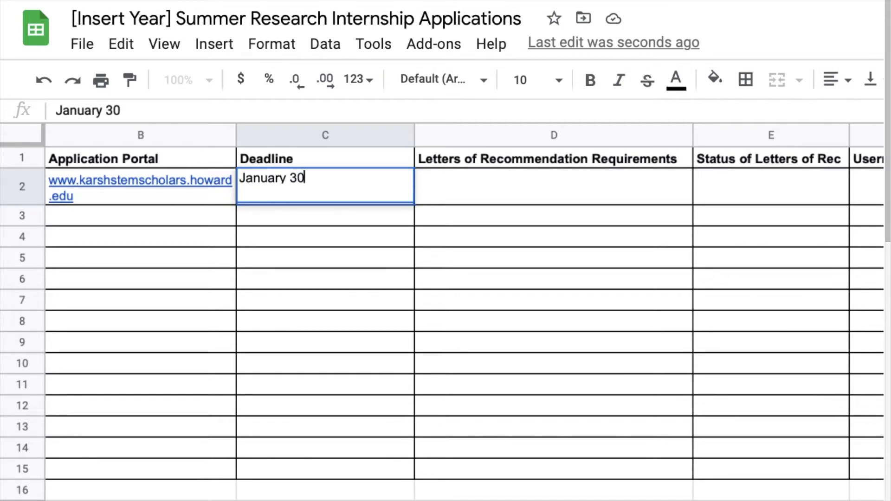
pyautogui.write(', [insert ye')
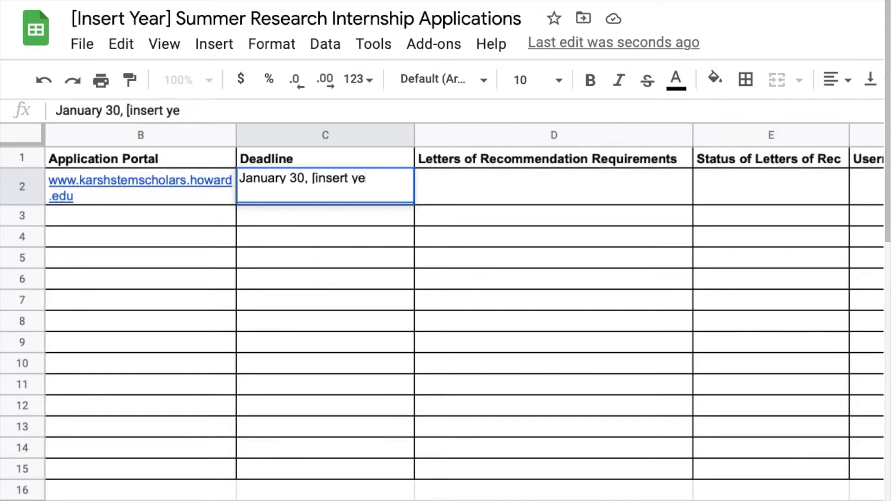
pyautogui.write('ar]')
pyautogui.press('Tab')
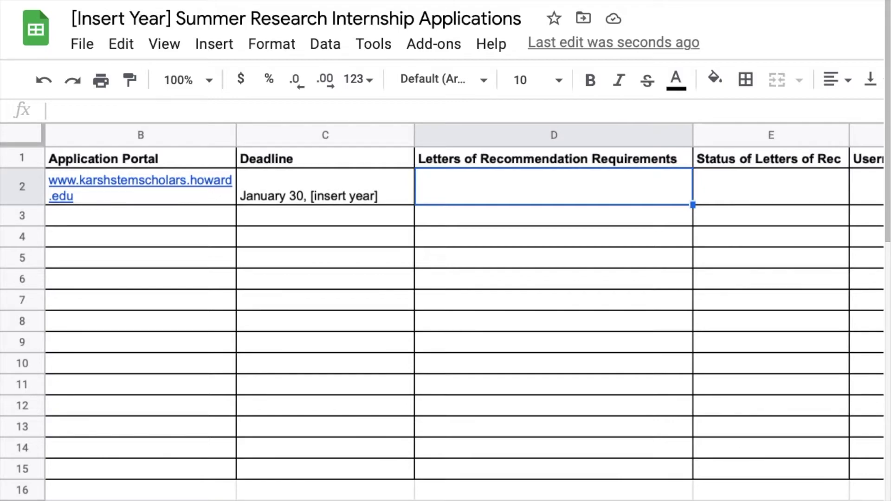
# Enter '2 ( science professor and research mentor)' in D2.
pyautogui.write('2')
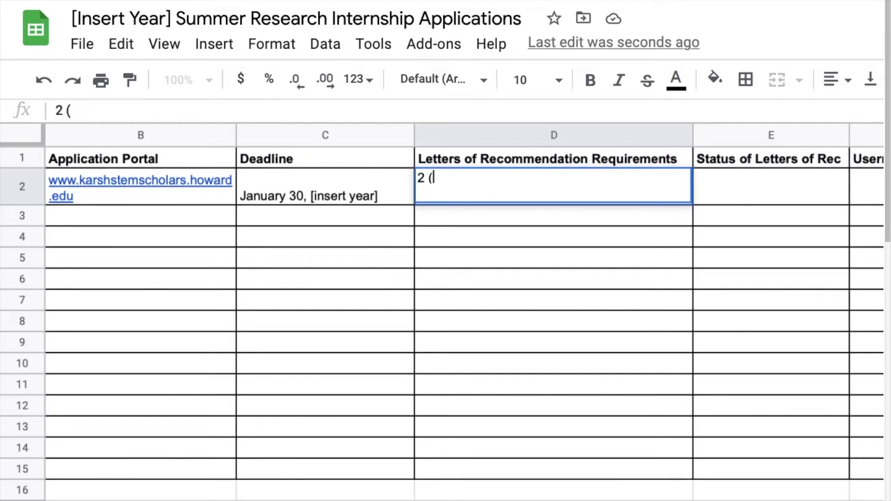
pyautogui.write(' (professor')
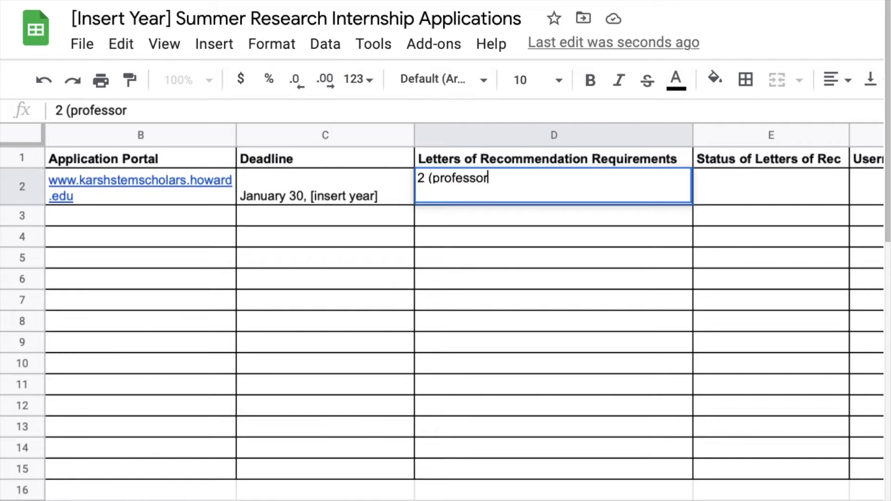
pyautogui.click(431, 180)
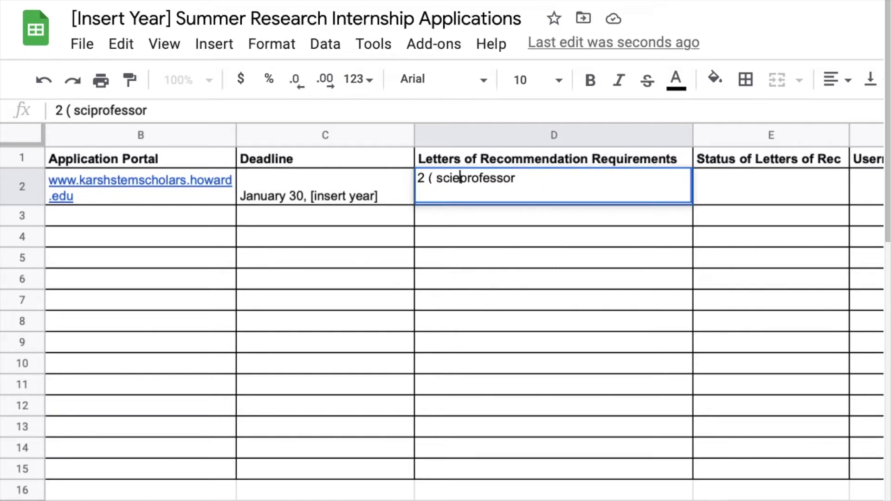
pyautogui.write('nce professor ')
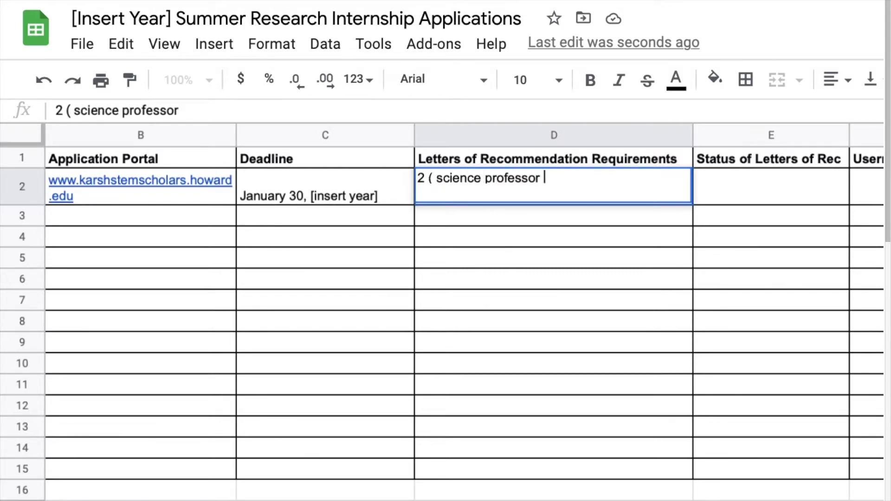
pyautogui.write('and research mentor')
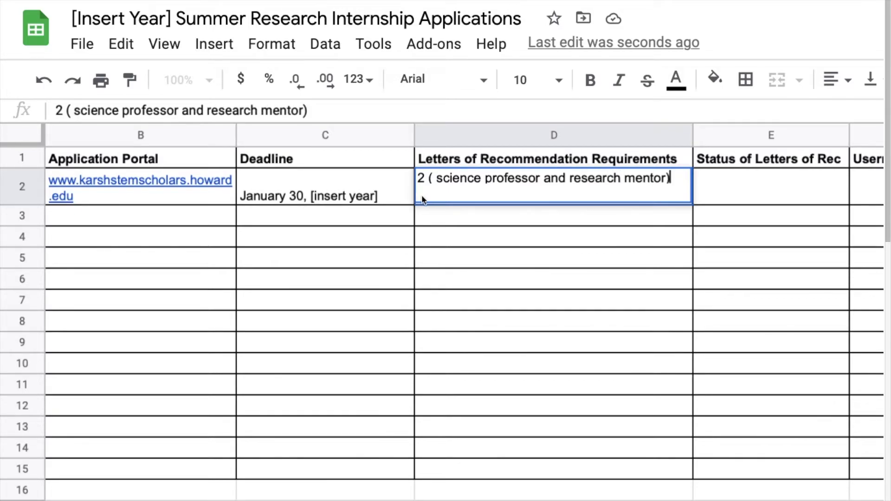
pyautogui.click(435, 215)
# Align D2's text to the top of the cell.
pyautogui.click(445, 176)
pyautogui.hscroll(3, 478, 171)
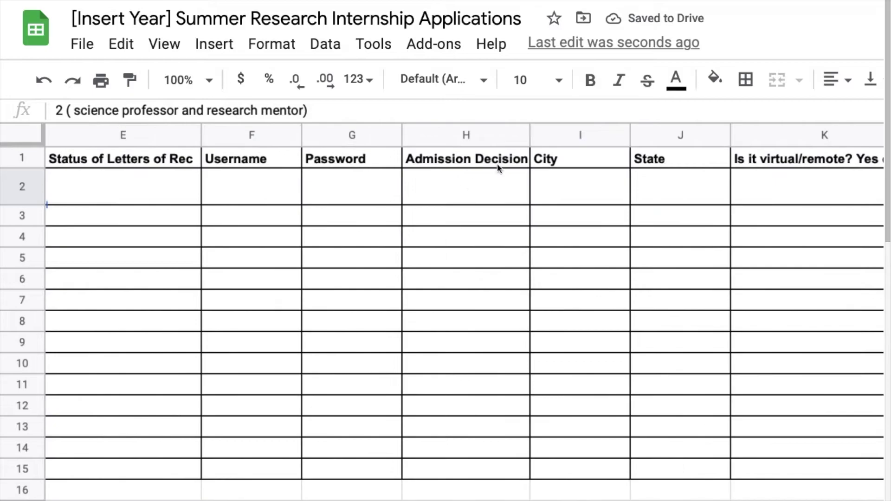
pyautogui.hscroll(-5, 370, 246)
pyautogui.hscroll(1, 369, 245)
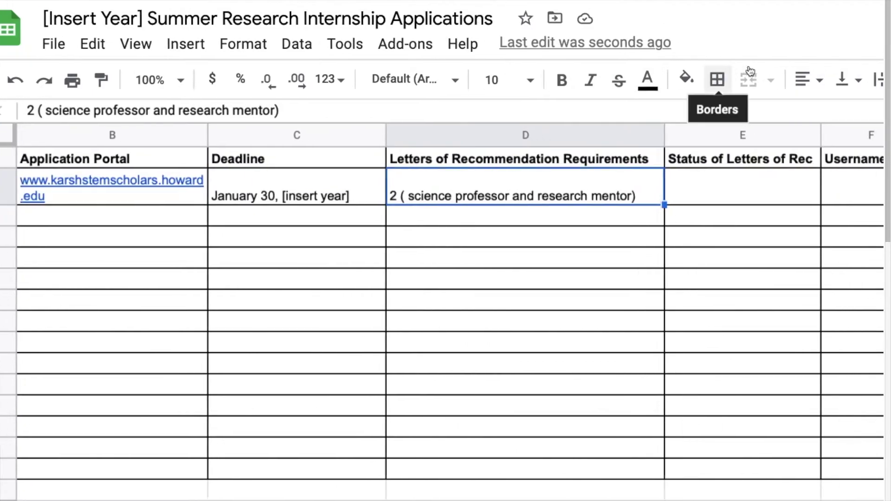
pyautogui.hscroll(2, 750, 71)
pyautogui.click(807, 87)
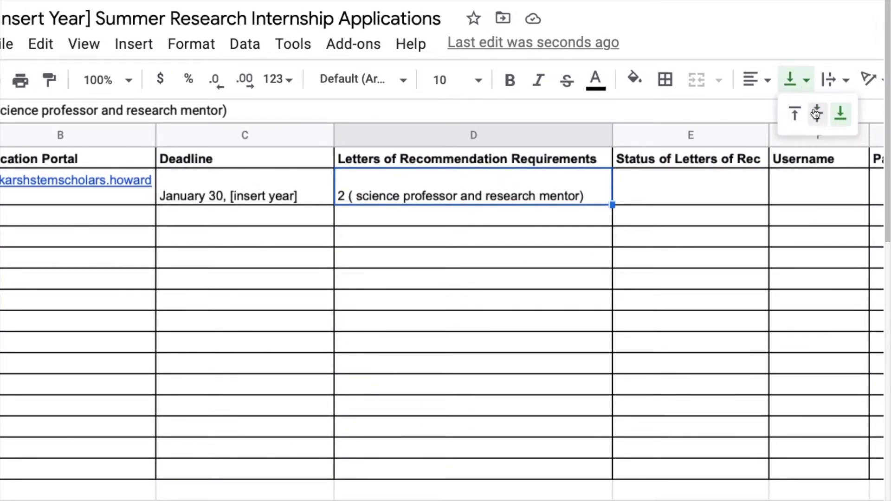
pyautogui.click(817, 113)
pyautogui.click(789, 80)
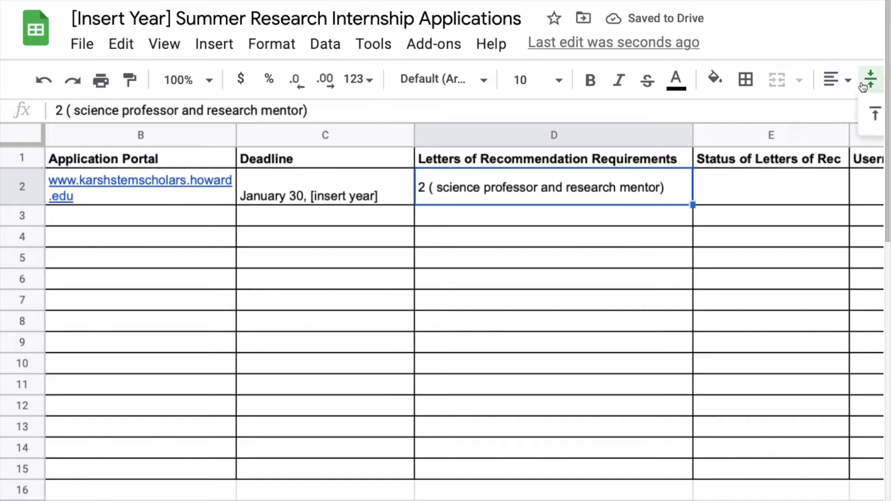
pyautogui.click(869, 112)
pyautogui.click(453, 210)
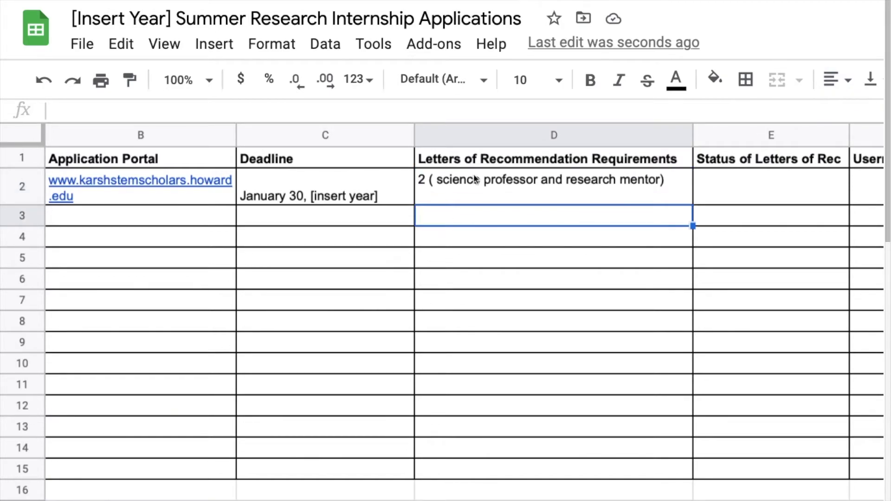
# Enter 'Requested or Completed' in E2 and centre it vertically.
pyautogui.click(706, 192)
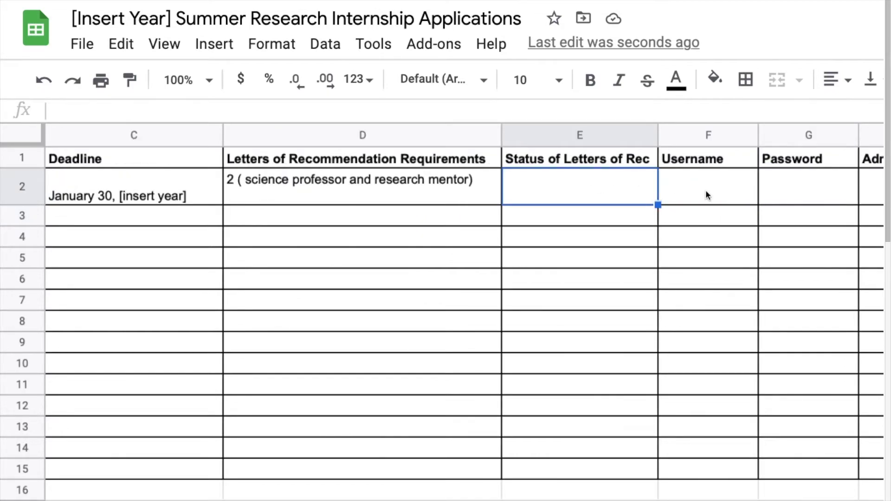
pyautogui.write('Requested or')
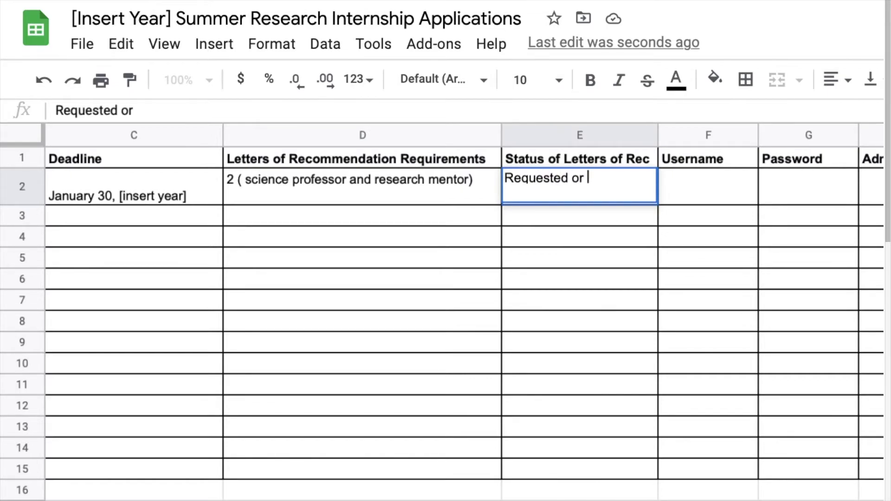
pyautogui.write(' Completed')
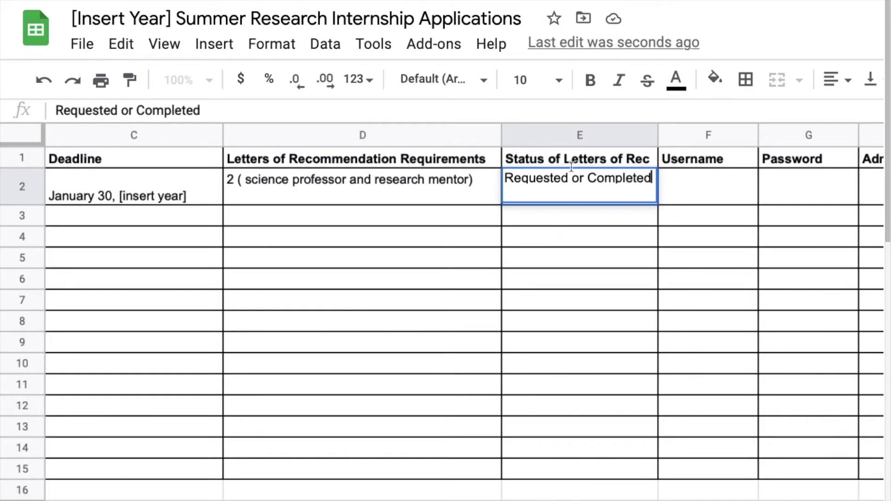
pyautogui.click(605, 232)
pyautogui.click(607, 186)
pyautogui.click(871, 80)
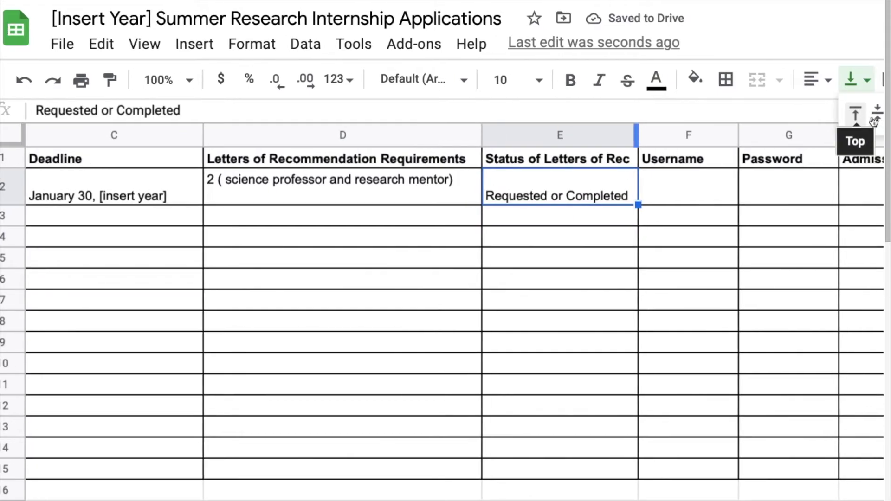
pyautogui.click(889, 117)
pyautogui.click(622, 256)
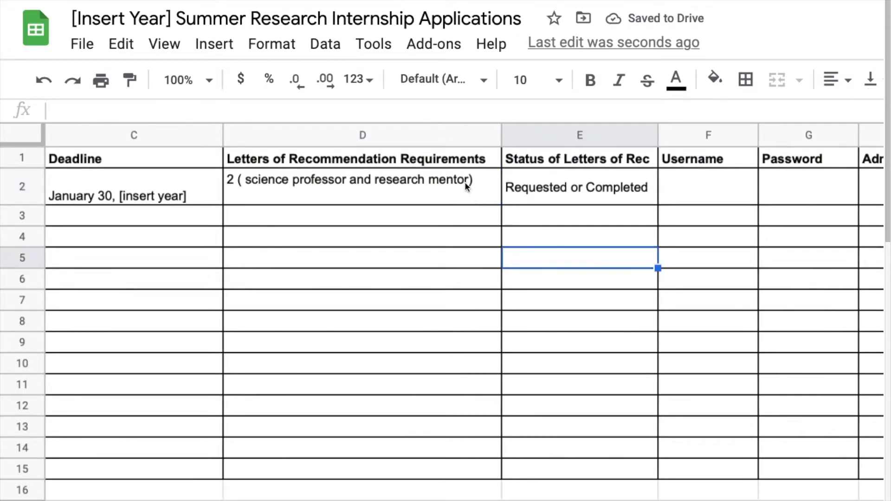
pyautogui.hscroll(-5, 461, 209)
pyautogui.hscroll(5, 400, 205)
pyautogui.hscroll(-3, 400, 205)
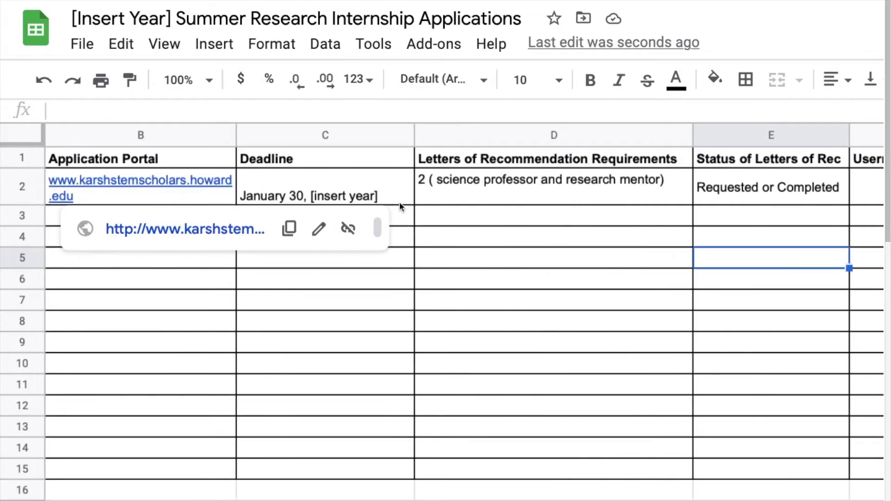
# Vertically centre cells C2 through E2.
pyautogui.moveTo(320, 194); pyautogui.dragTo(745, 193)
pyautogui.click(871, 80)
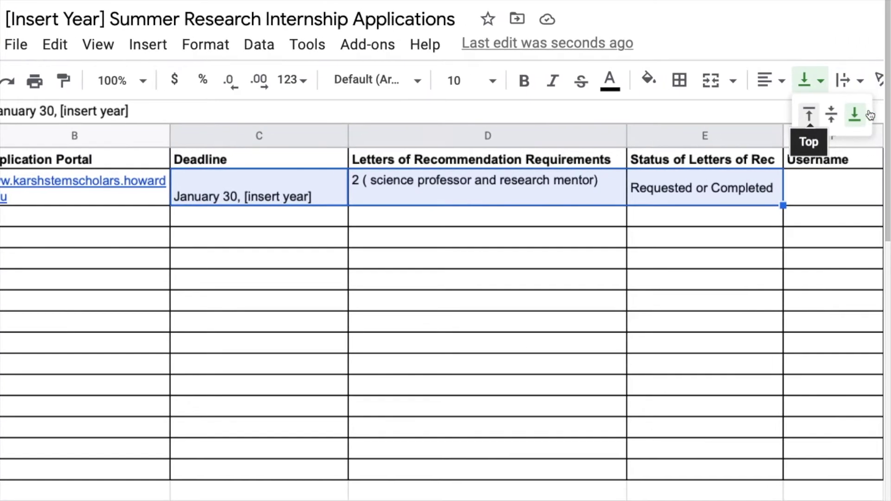
pyautogui.click(821, 119)
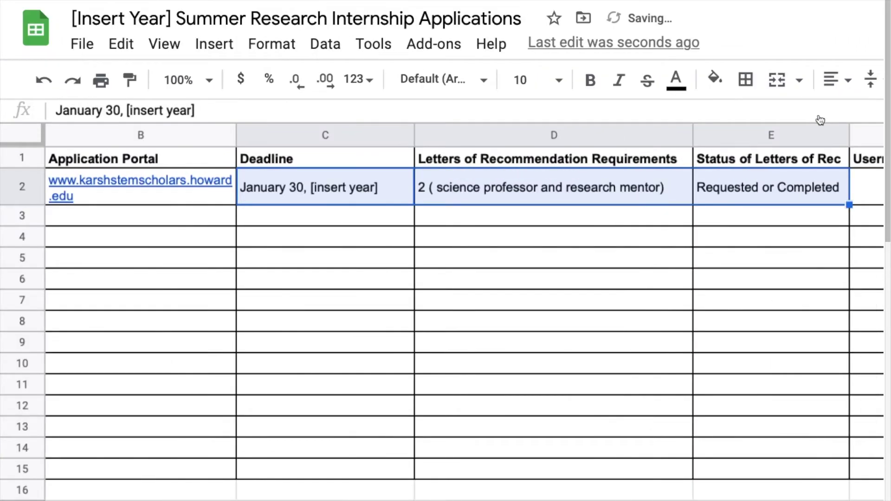
# Vertically centre F2:K2 and set those cells to wrap text.
pyautogui.hscroll(5, 643, 311)
pyautogui.moveTo(122, 190); pyautogui.dragTo(673, 186)
pyautogui.click(869, 82)
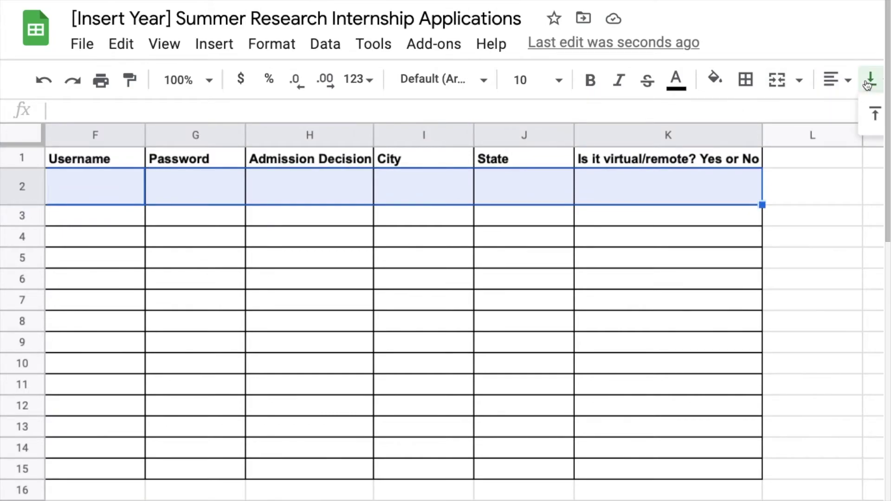
pyautogui.click(827, 113)
pyautogui.click(825, 80)
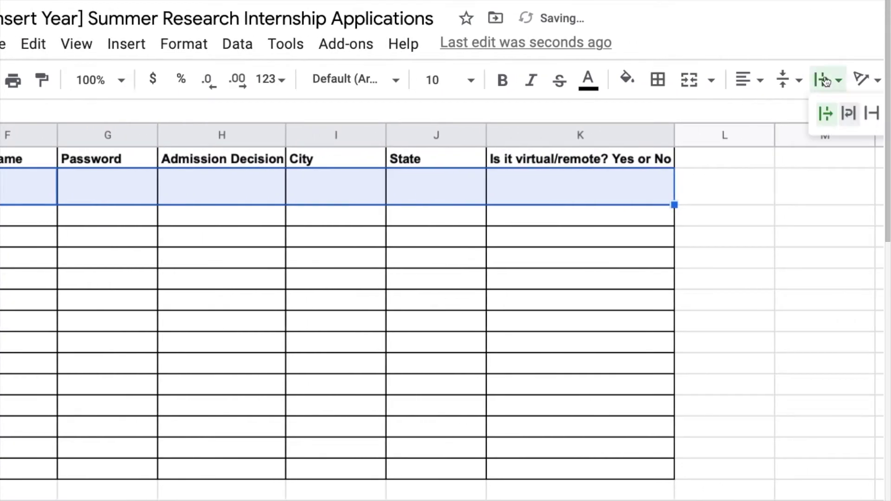
pyautogui.click(848, 113)
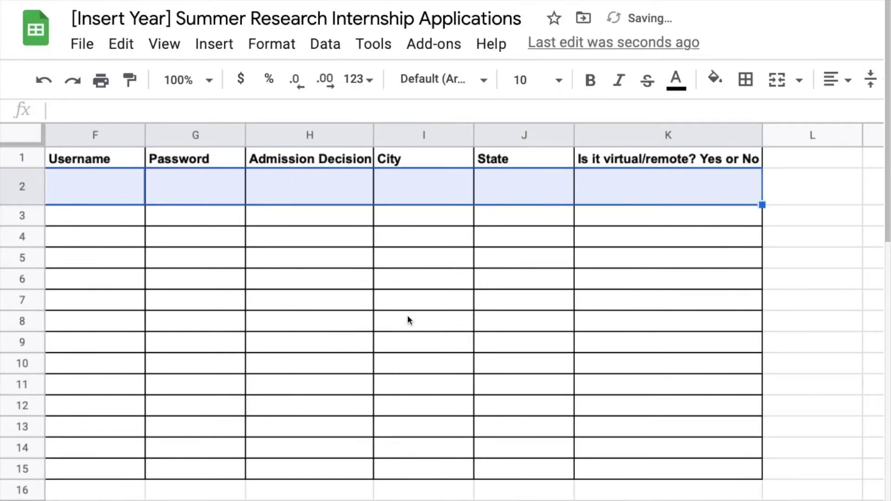
pyautogui.hscroll(-15, 408, 314)
pyautogui.hscroll(6, 476, 274)
# Enter the example program's username in F2 and its password in the next cell.
pyautogui.click(696, 198)
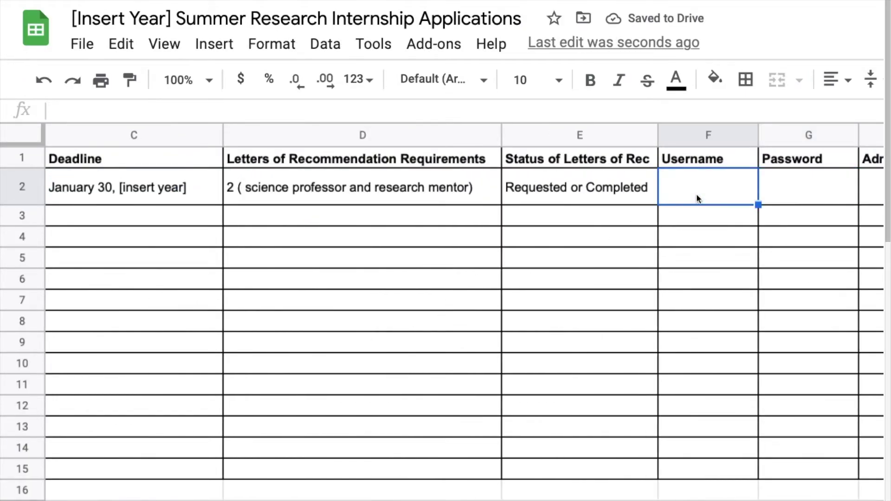
pyautogui.press('BackSpace')
pyautogui.press('BackSpace')
pyautogui.press('BackSpace')
pyautogui.press('BackSpace')
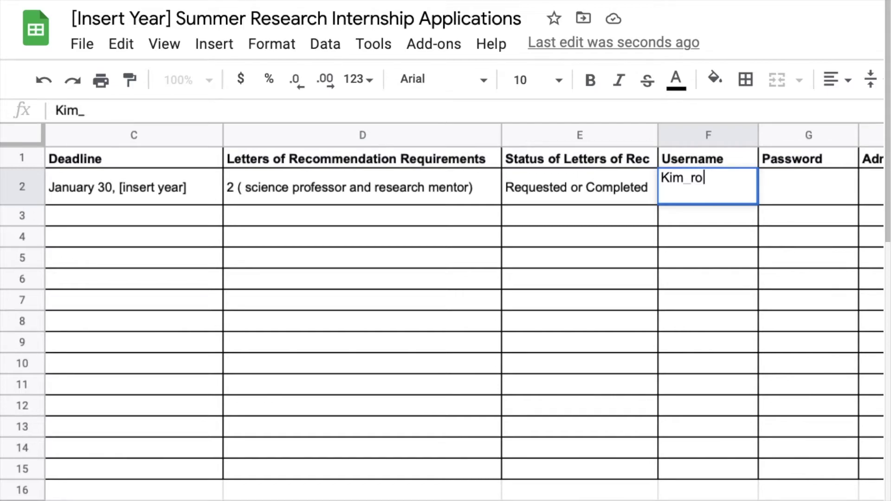
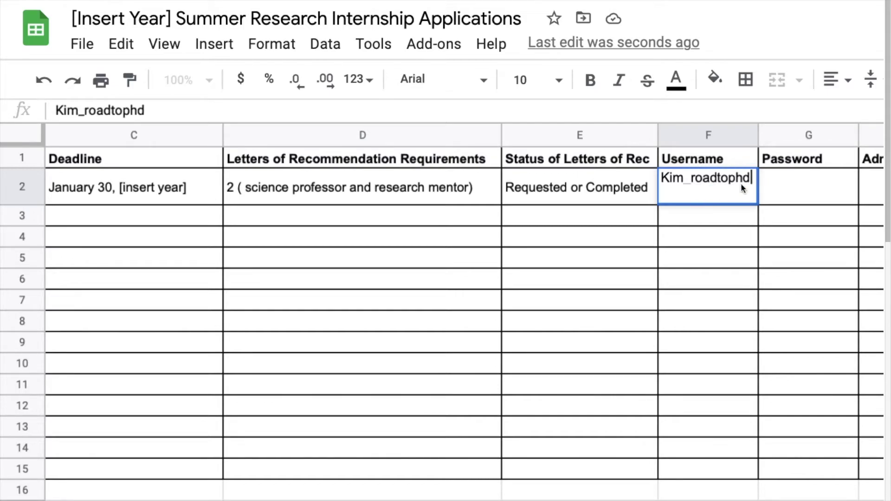
pyautogui.press('Tab')
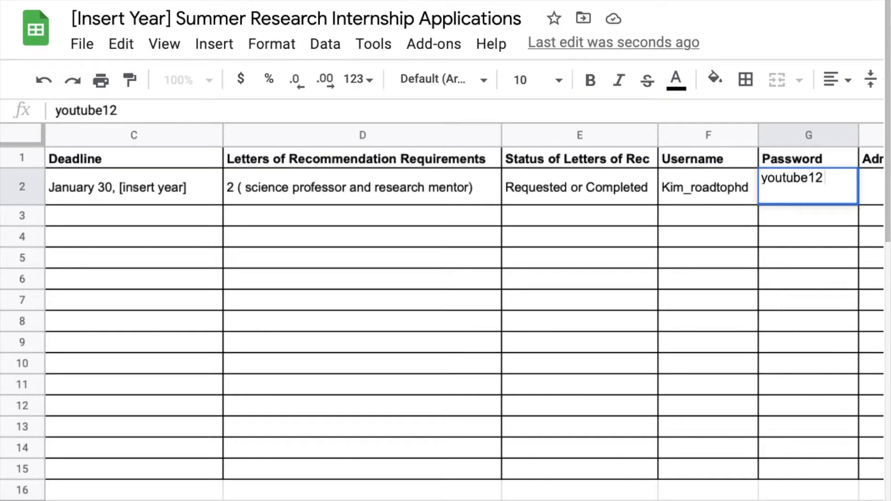
pyautogui.press('Tab')
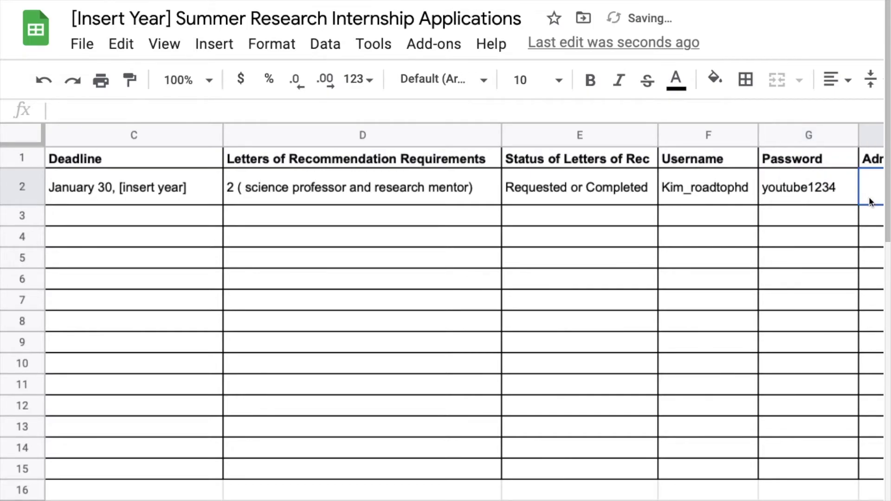
# Fill in 'Rejected or accepted or canceled', Washington, 'D.C. (make it the 51st state!)' and 'No, but there is a contingency plan.'.
pyautogui.write('Rejected')
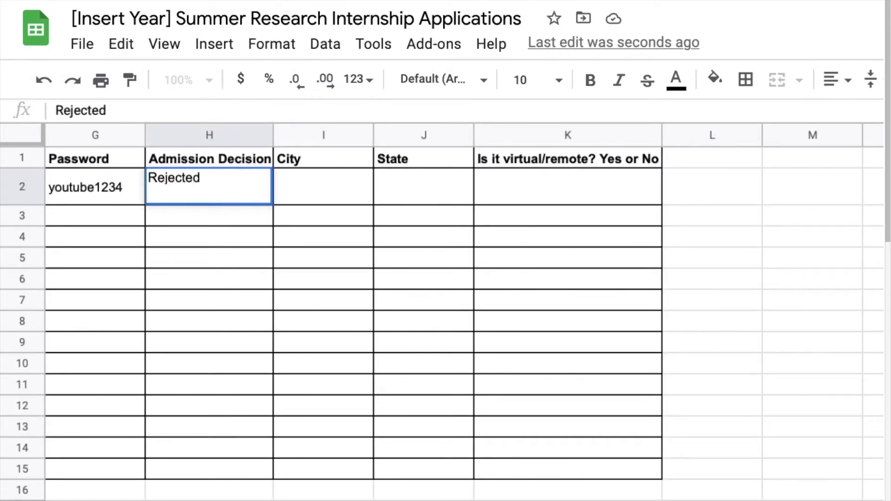
pyautogui.write(' or accepted or')
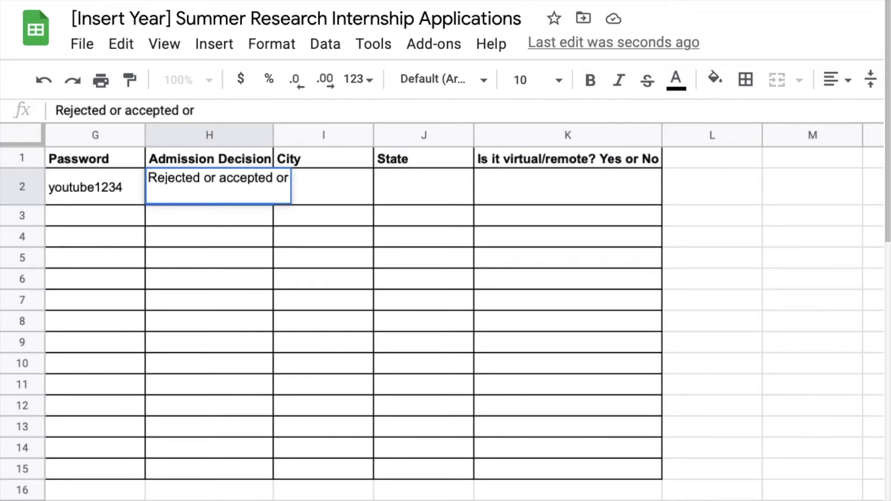
pyautogui.write(' cancel')
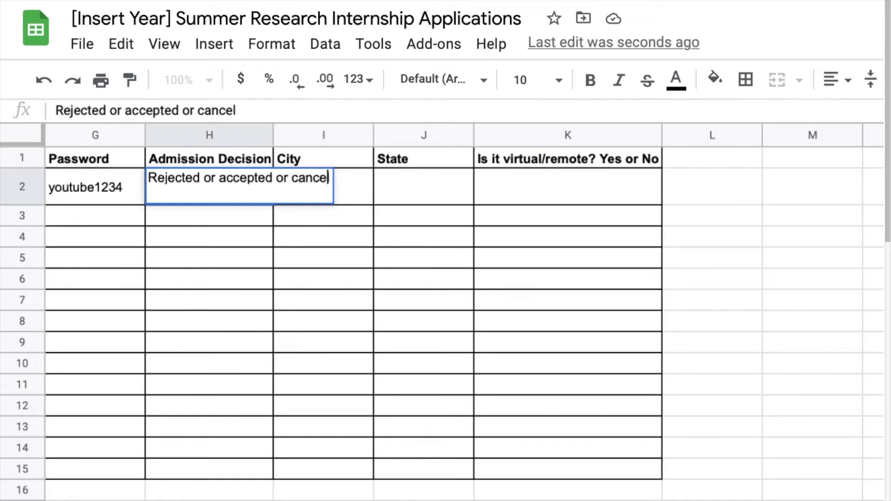
pyautogui.write('ed')
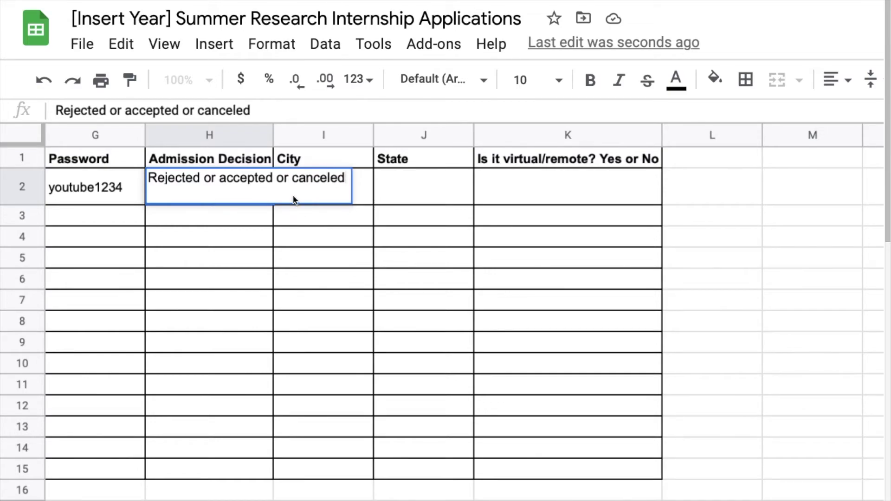
pyautogui.press('Tab')
pyautogui.write('Washingt')
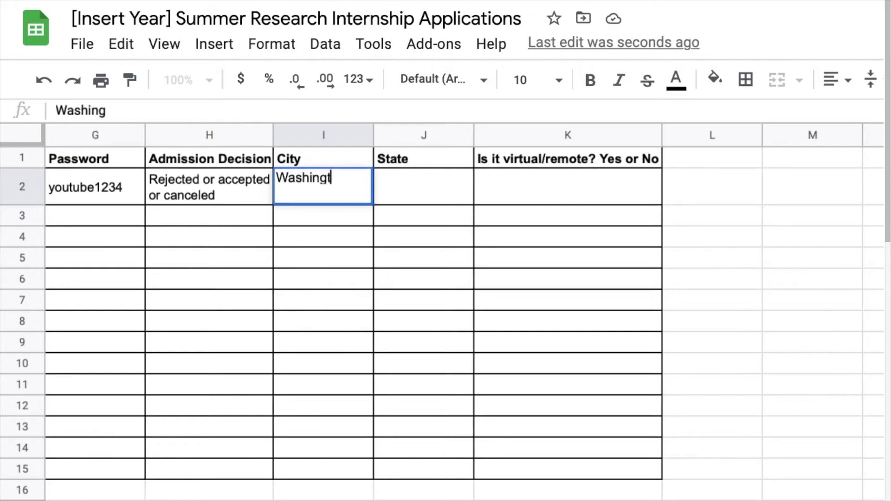
pyautogui.write('on')
pyautogui.press('Tab')
pyautogui.write('D')
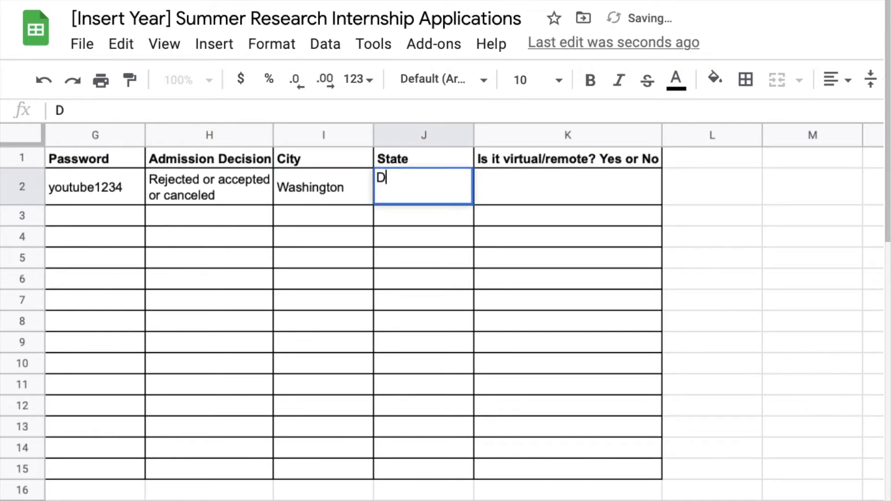
pyautogui.write('.C. (')
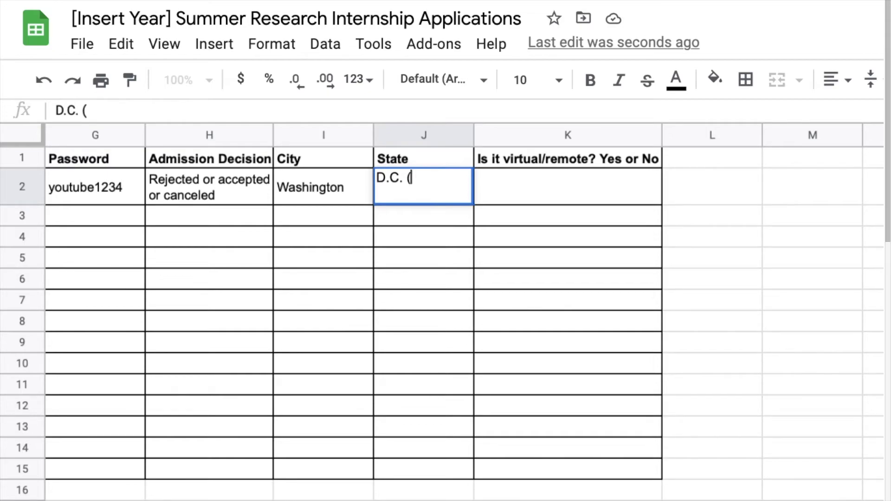
pyautogui.write('make it t')
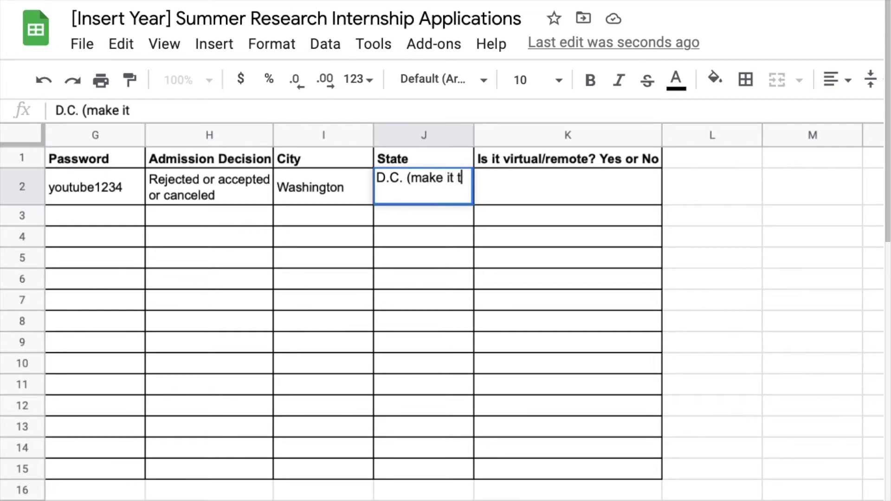
pyautogui.write('he 51st state!)')
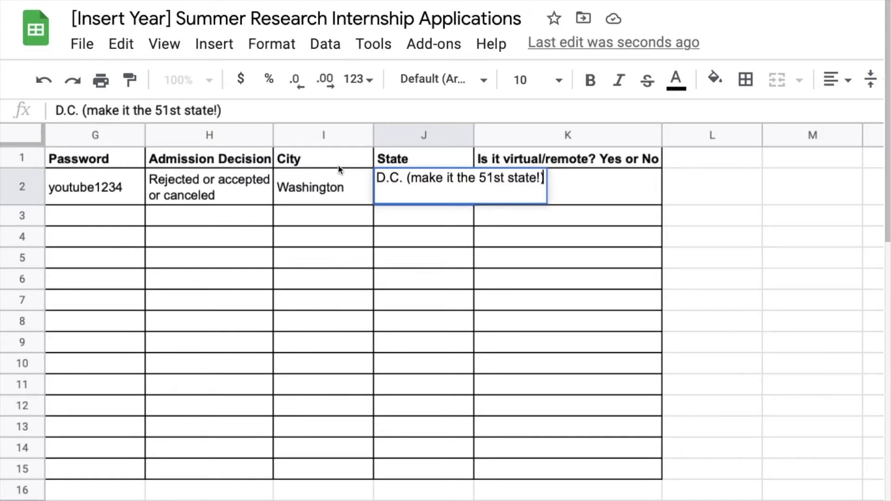
pyautogui.press('Tab')
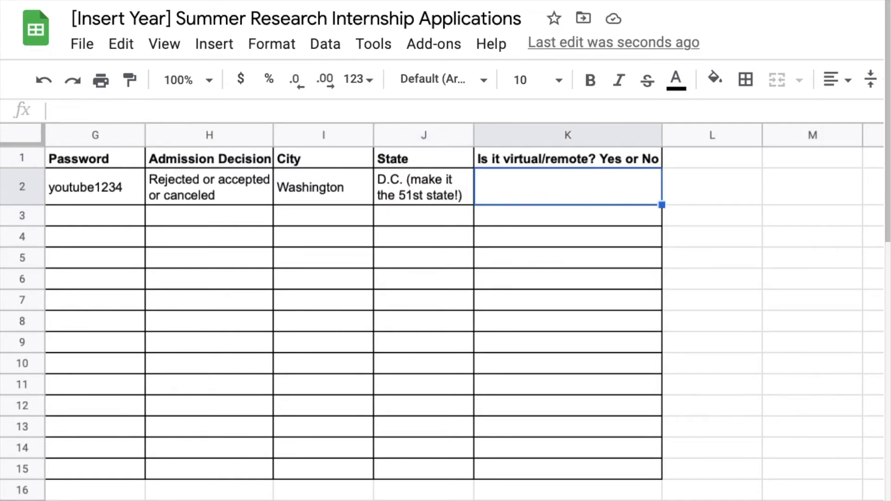
pyautogui.write('No, but there')
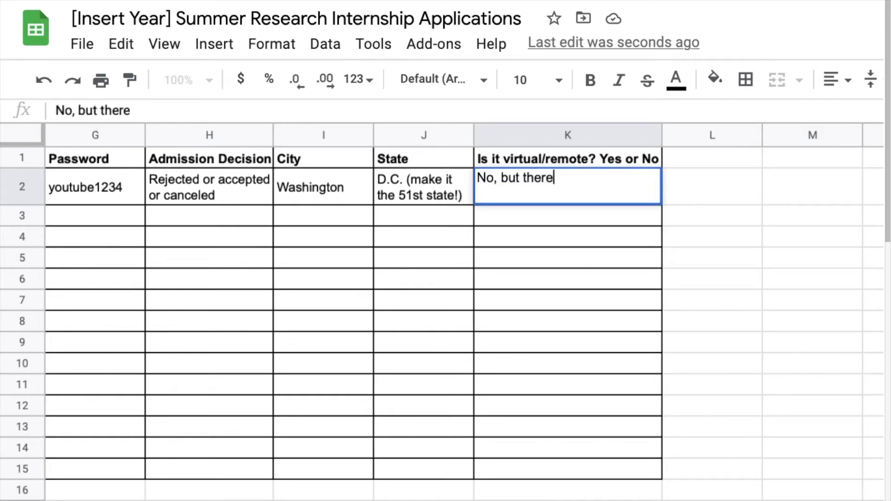
pyautogui.write(' is a contin')
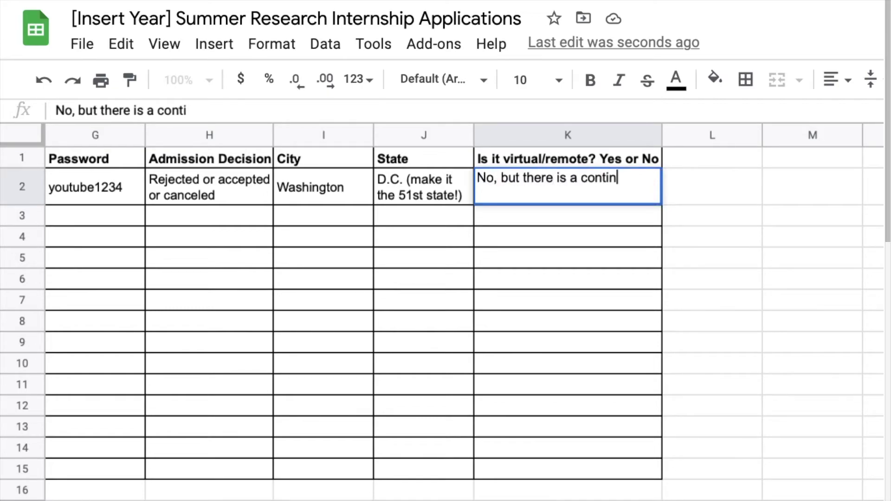
pyautogui.write('gency plan.')
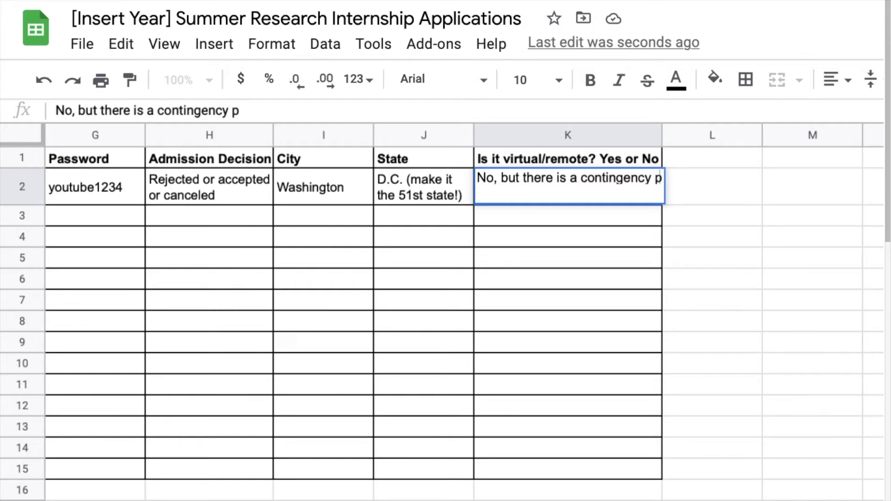
# Add placeholder rows Program #2, Program #3 and Program #4 in A3:A5.
pyautogui.write('Po')
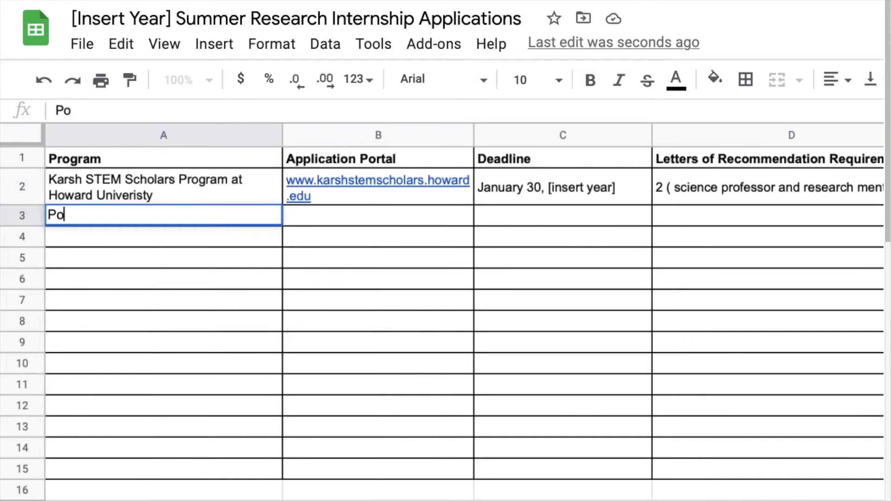
pyautogui.write('ogram #1')
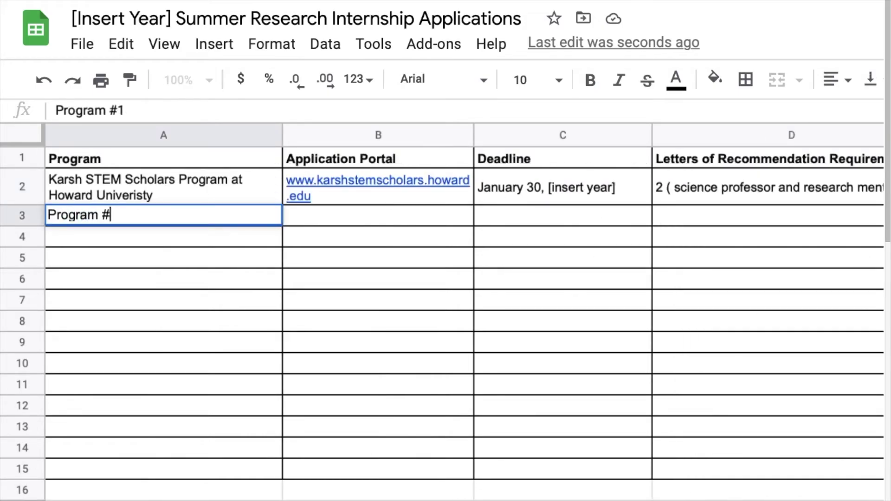
pyautogui.press('Return')
pyautogui.write('Program #3')
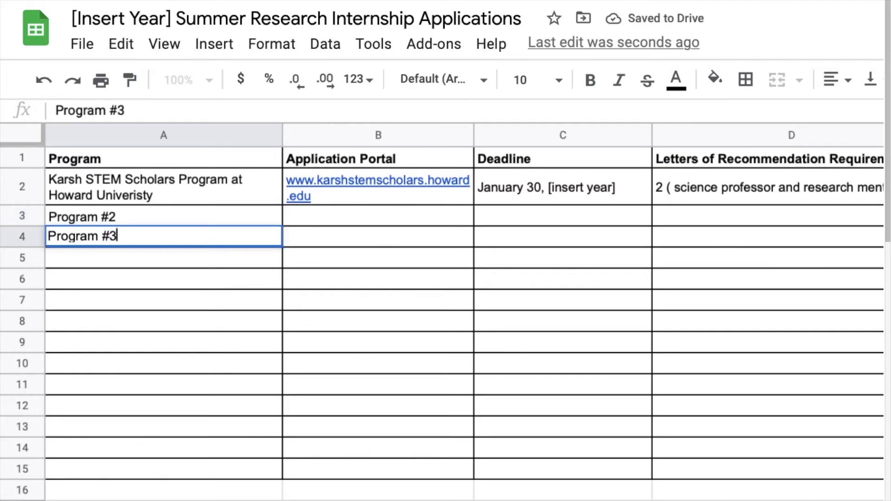
pyautogui.press('Return')
pyautogui.write('Program')
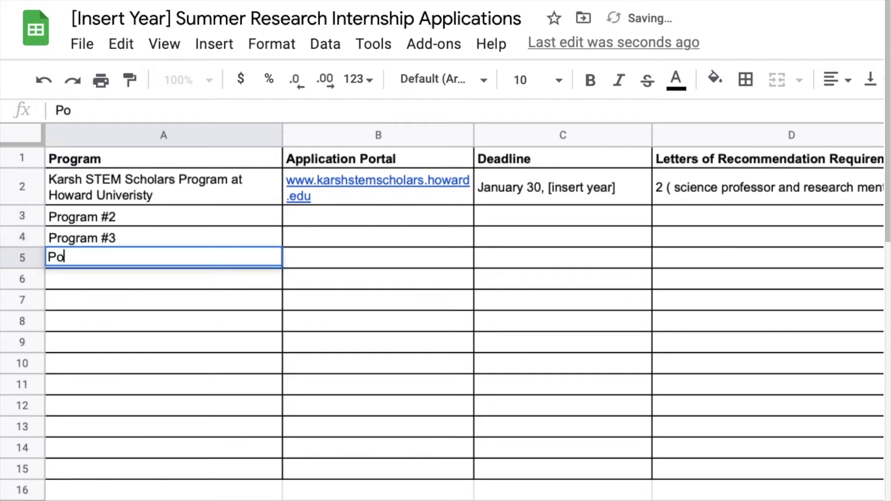
pyautogui.write(' #4')
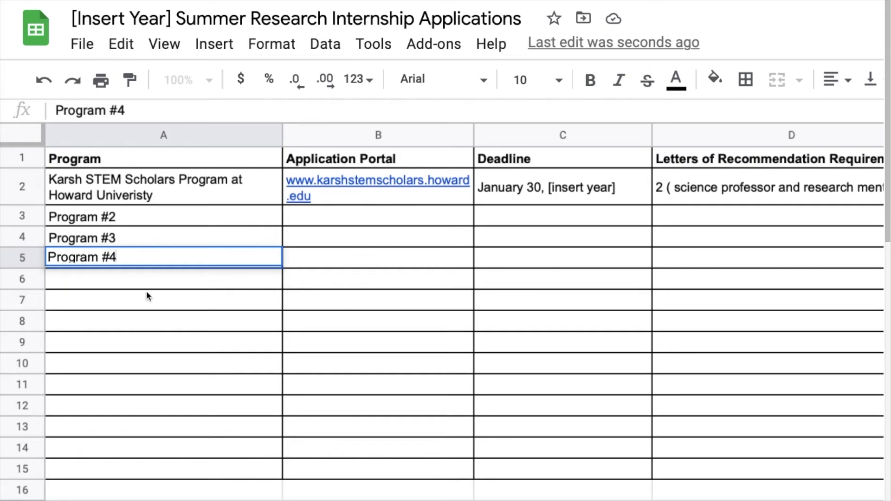
# Give the header cells A1:D1 a light orange (peach) fill.
pyautogui.moveTo(124, 160); pyautogui.dragTo(755, 160)
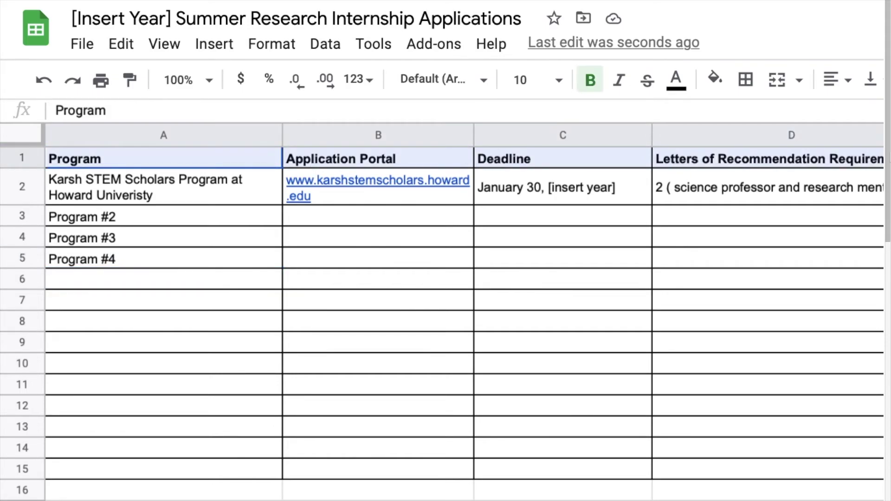
pyautogui.click(715, 79)
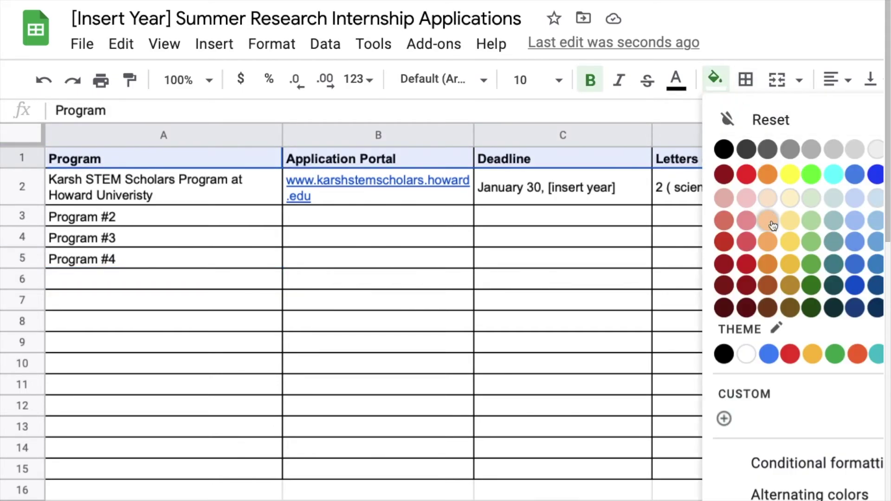
pyautogui.click(767, 201)
pyautogui.click(551, 301)
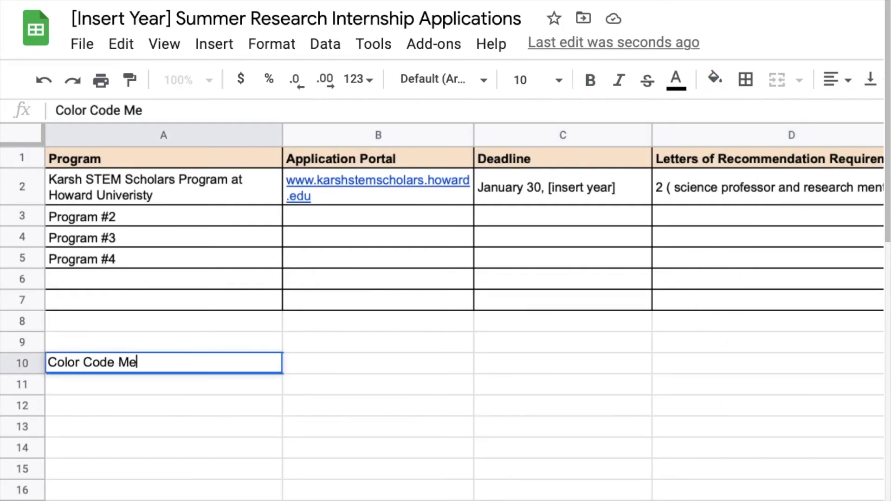
# Bold the legend headings Color Code Meaning and Colors, and put all borders on A10:B13.
pyautogui.write('aning')
pyautogui.click(163, 342)
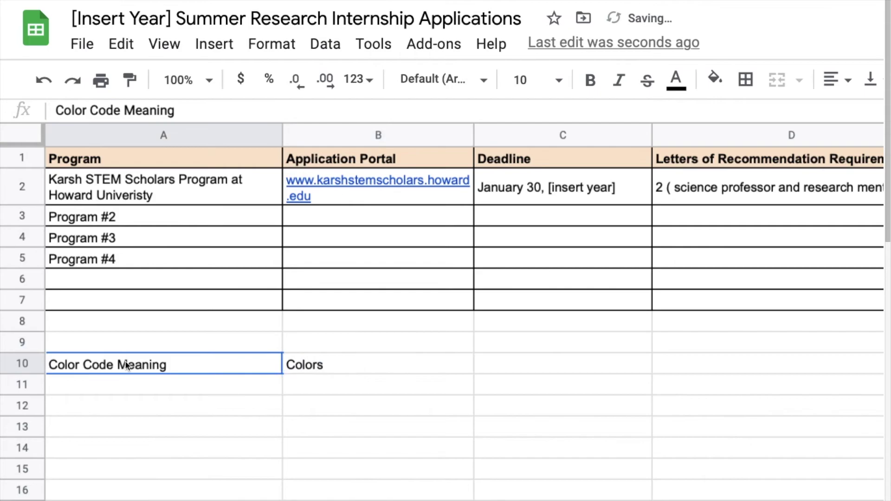
pyautogui.moveTo(126, 365); pyautogui.dragTo(378, 367)
pyautogui.hotkey('ctrl', 'b')
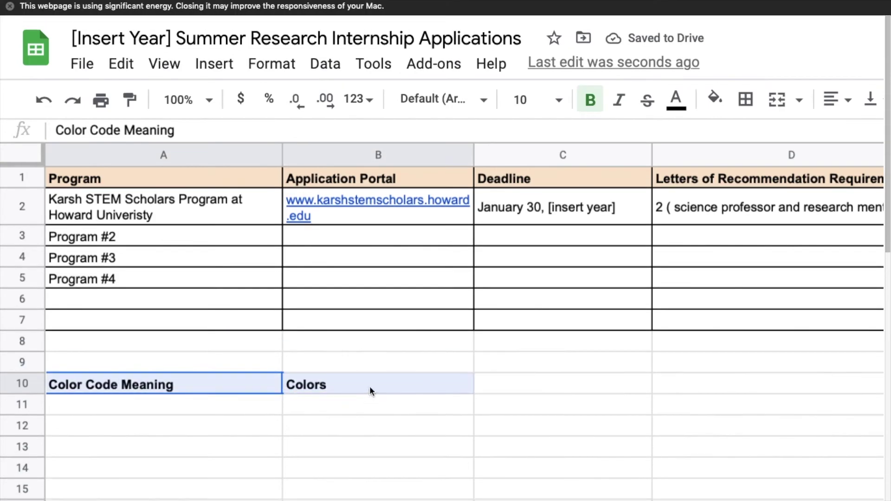
pyautogui.keyDown('shift'); pyautogui.click(379, 447); pyautogui.keyUp('shift')
pyautogui.click(746, 99)
pyautogui.click(754, 138)
# Fill the legend heading cells A10:B10 peach.
pyautogui.moveTo(161, 376); pyautogui.dragTo(378, 384)
pyautogui.click(715, 99)
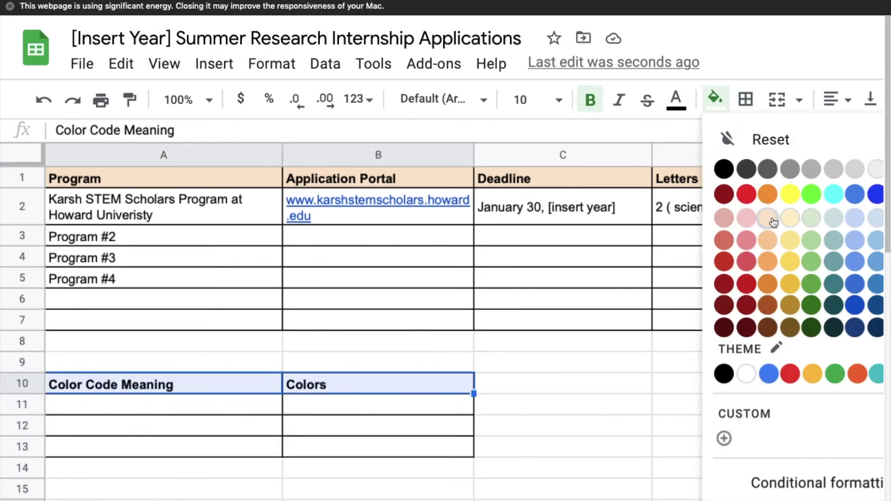
pyautogui.click(766, 217)
pyautogui.click(173, 416)
# Label the legend rows Top choices, "Alright" choices and Indifferent choices in A11:A13.
pyautogui.write('Definite')
pyautogui.press('BackSpace')
pyautogui.press('BackSpace')
pyautogui.press('BackSpace')
pyautogui.press('BackSpace')
pyautogui.press('BackSpace')
pyautogui.press('BackSpace')
pyautogui.press('BackSpace')
pyautogui.write('Top Choice')
pyautogui.press('Return')
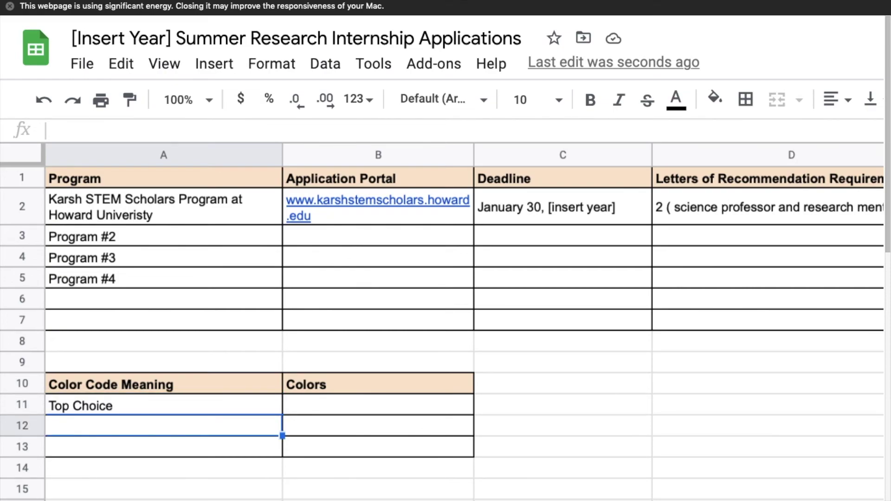
pyautogui.doubleClick(119, 412)
pyautogui.press('BackSpace')
pyautogui.press('BackSpace')
pyautogui.press('BackSpace')
pyautogui.press('BackSpace')
pyautogui.press('BackSpace')
pyautogui.press('BackSpace')
pyautogui.write('choices')
pyautogui.press('Return')
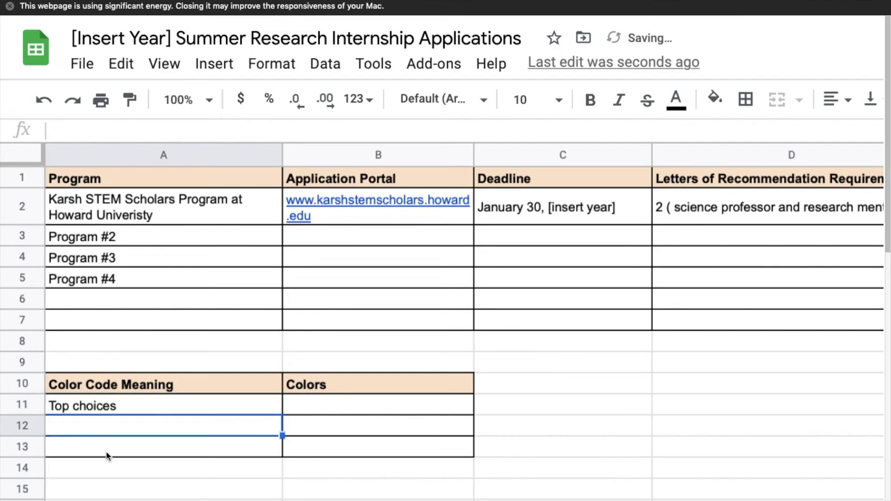
pyautogui.click(107, 456)
pyautogui.write('Indifferent choices')
pyautogui.click(78, 432)
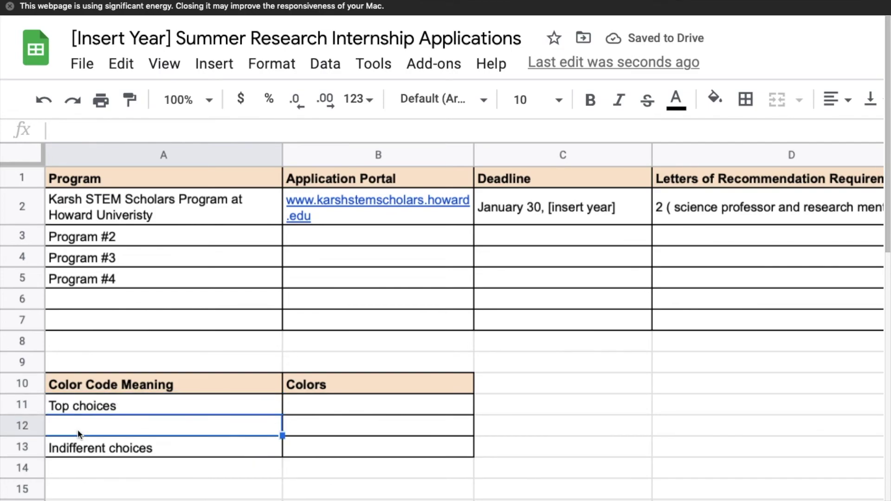
pyautogui.write('"Alright" choices')
pyautogui.click(326, 398)
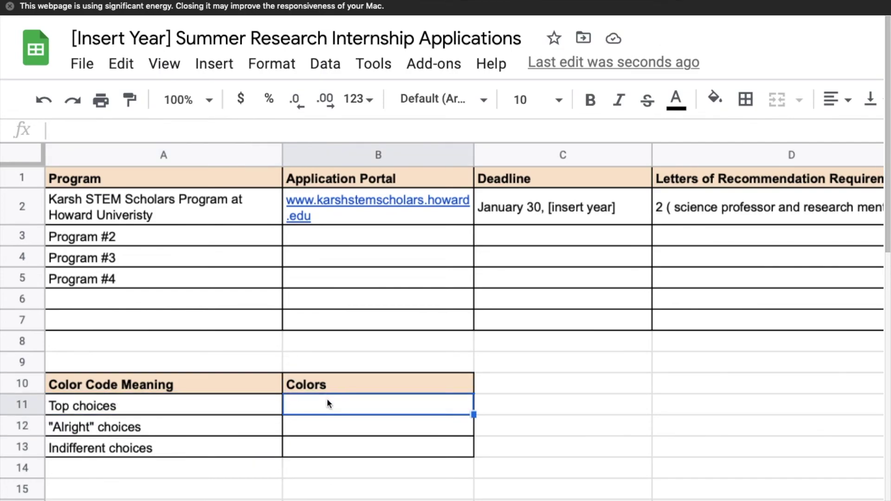
# Colour the legend swatches B11 yellow, B12 cyan and B13 brown.
pyautogui.click(715, 98)
pyautogui.click(790, 194)
pyautogui.press('Down')
pyautogui.click(715, 98)
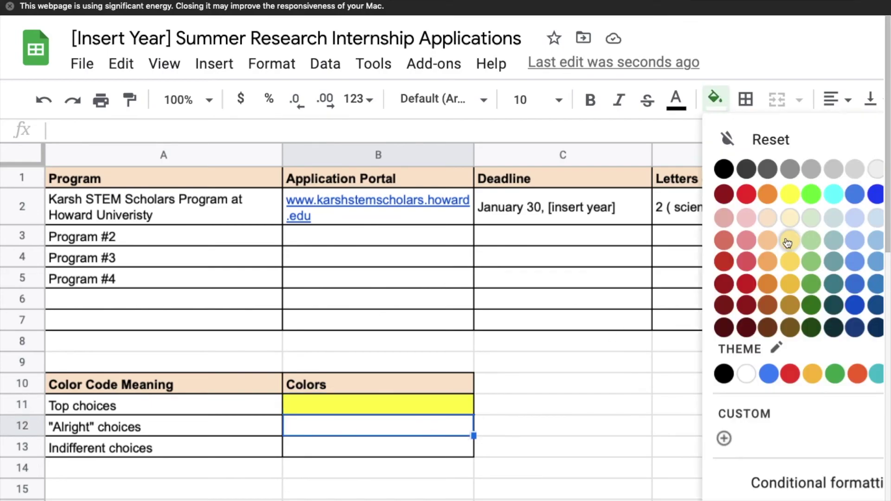
pyautogui.click(834, 194)
pyautogui.click(410, 448)
pyautogui.click(715, 99)
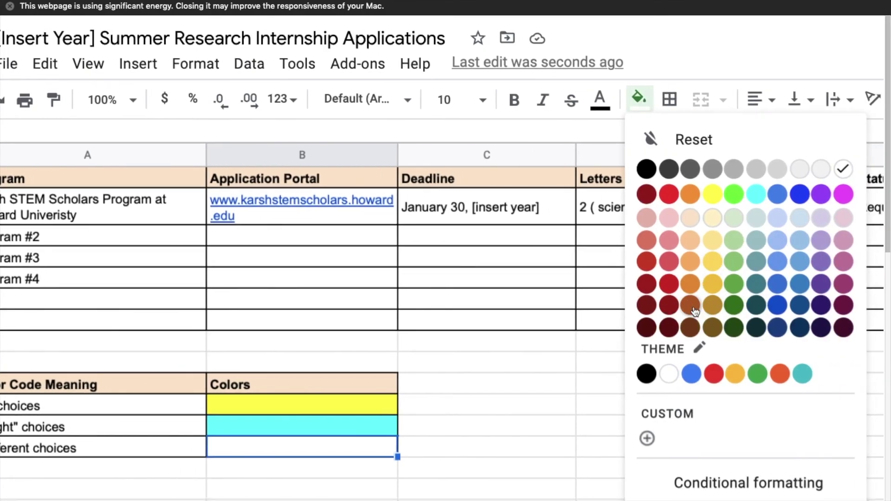
pyautogui.click(695, 308)
pyautogui.click(510, 468)
# Fill the example program A2 yellow, Program #4 cyan and Program #2 brown.
pyautogui.click(164, 204)
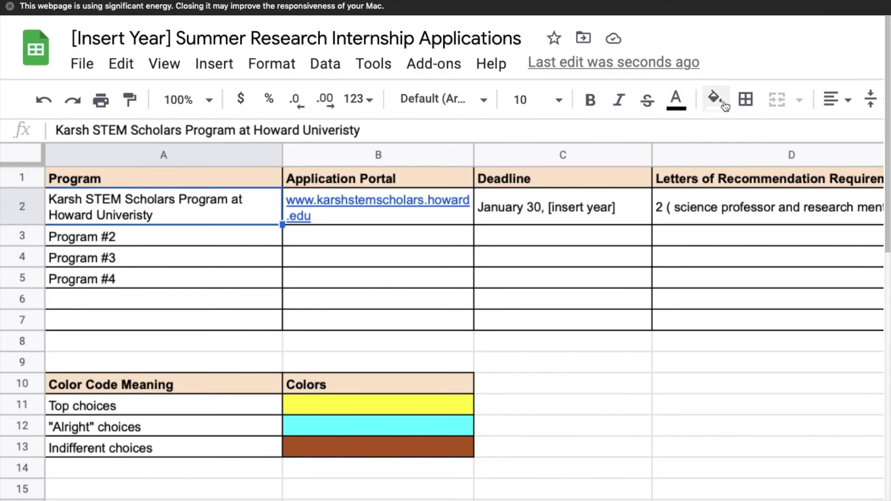
pyautogui.click(725, 107)
pyautogui.click(790, 195)
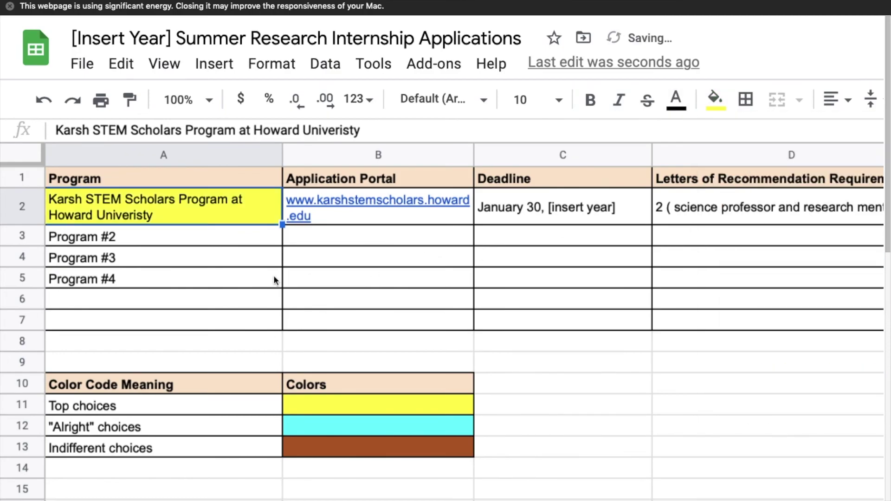
pyautogui.click(182, 281)
pyautogui.click(715, 98)
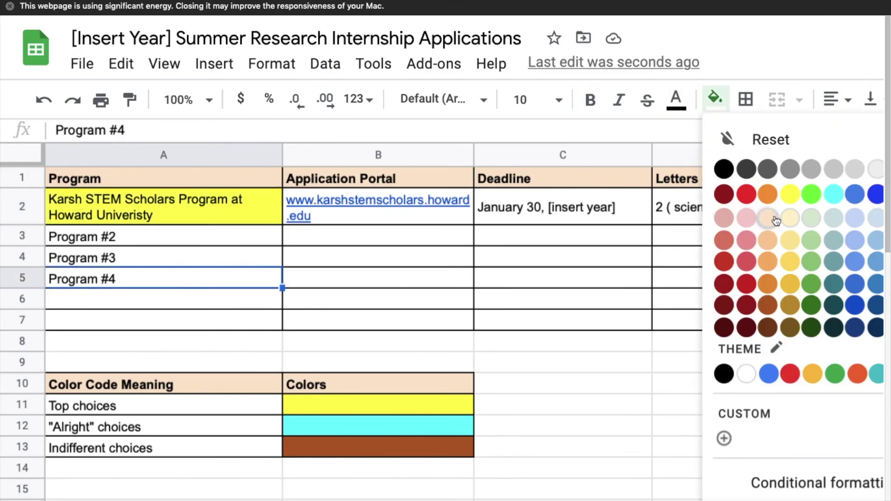
pyautogui.click(835, 195)
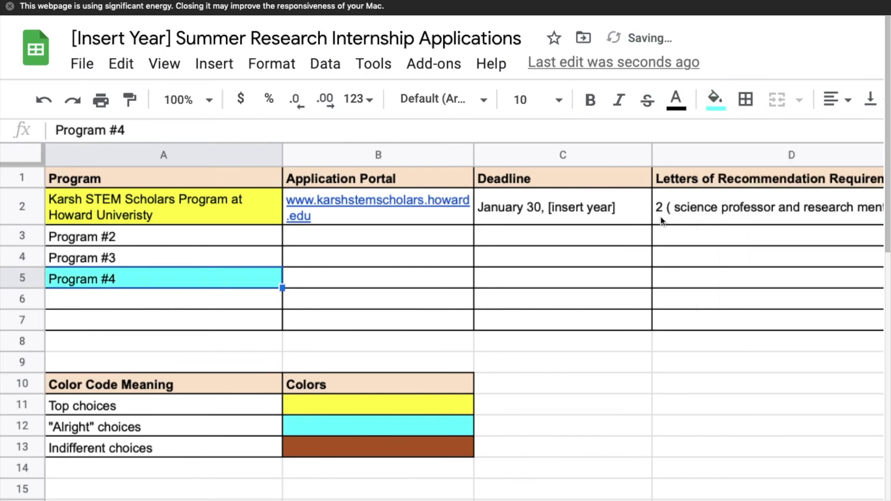
pyautogui.click(191, 242)
pyautogui.click(715, 98)
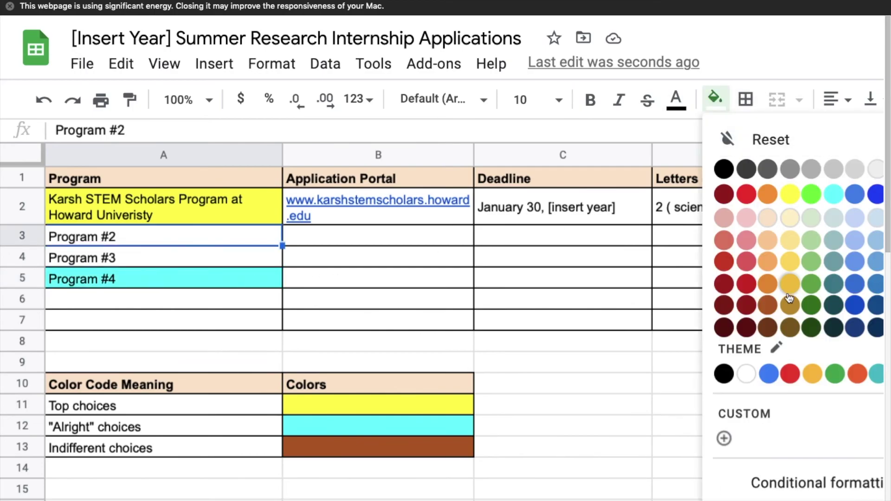
pyautogui.click(769, 314)
pyautogui.click(196, 259)
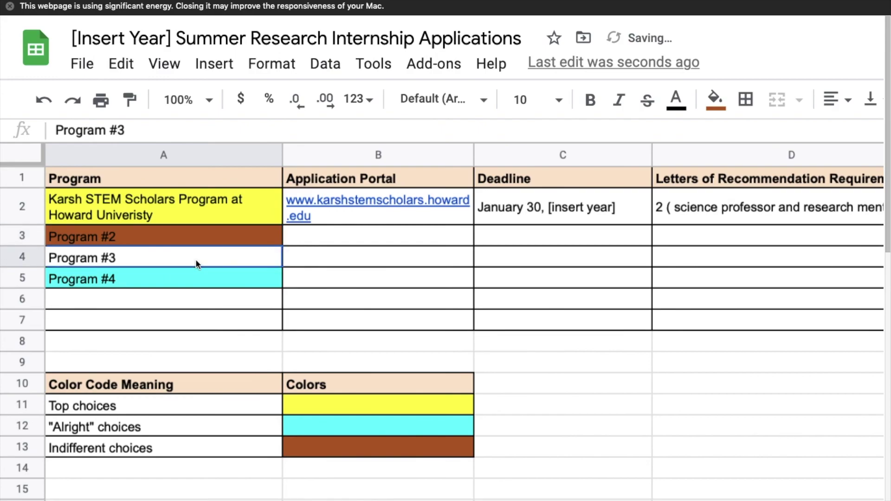
pyautogui.click(722, 99)
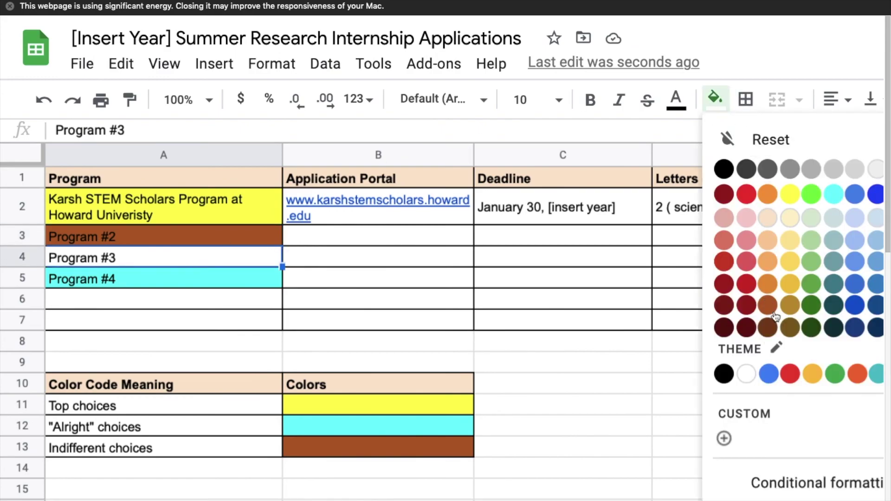